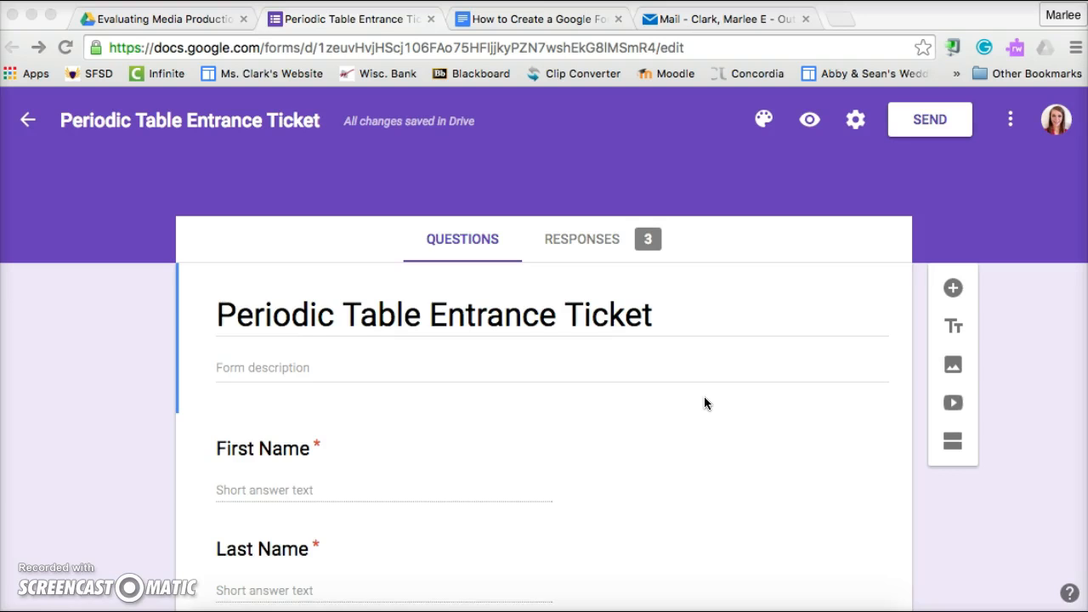
Review the questions in the Periodic Table Entrance Ticket form, from the name and email fields to the multiple-choice items.
scroll(703, 396, down, 3)
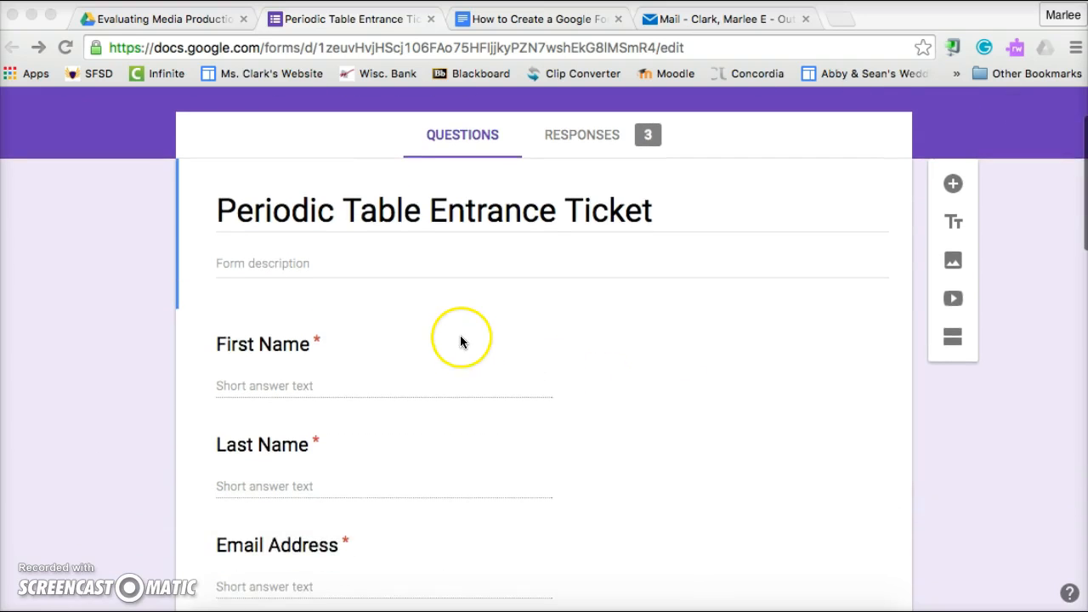
scroll(456, 341, down, 2)
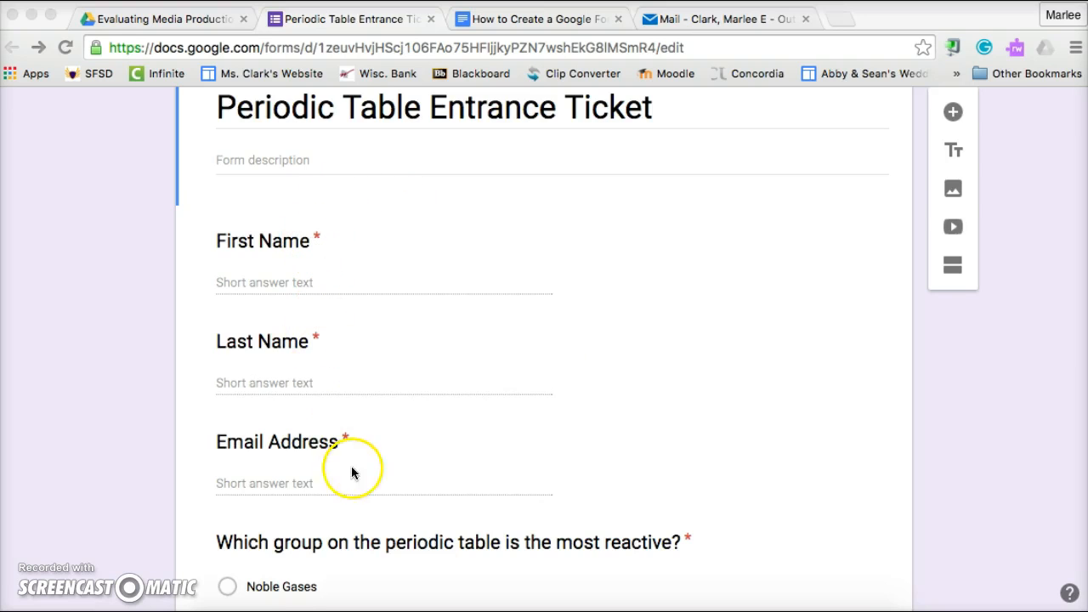
scroll(487, 440, down, 3)
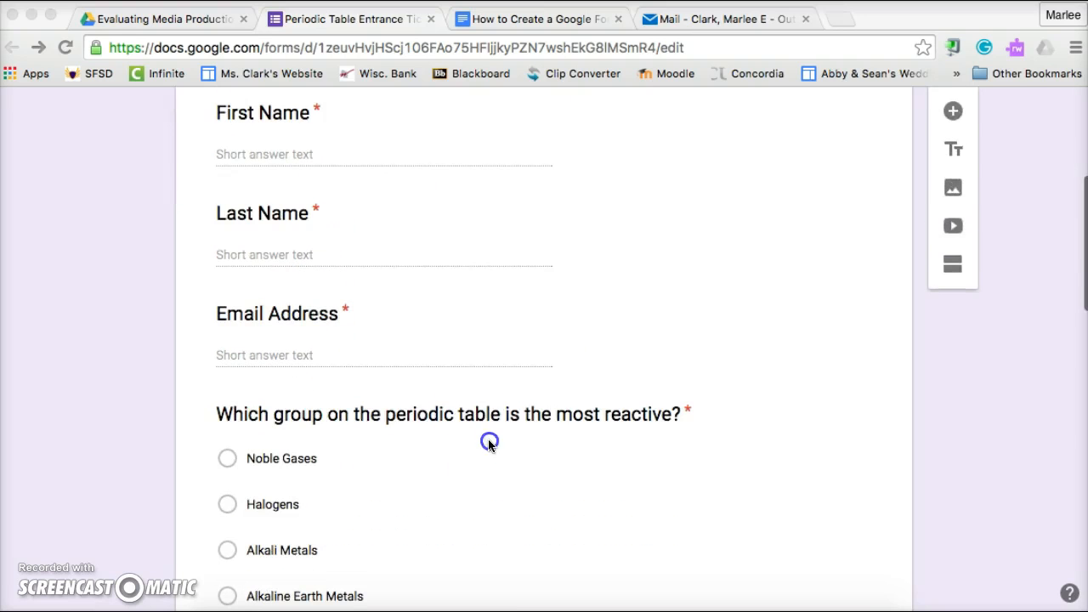
scroll(490, 488, down, 2)
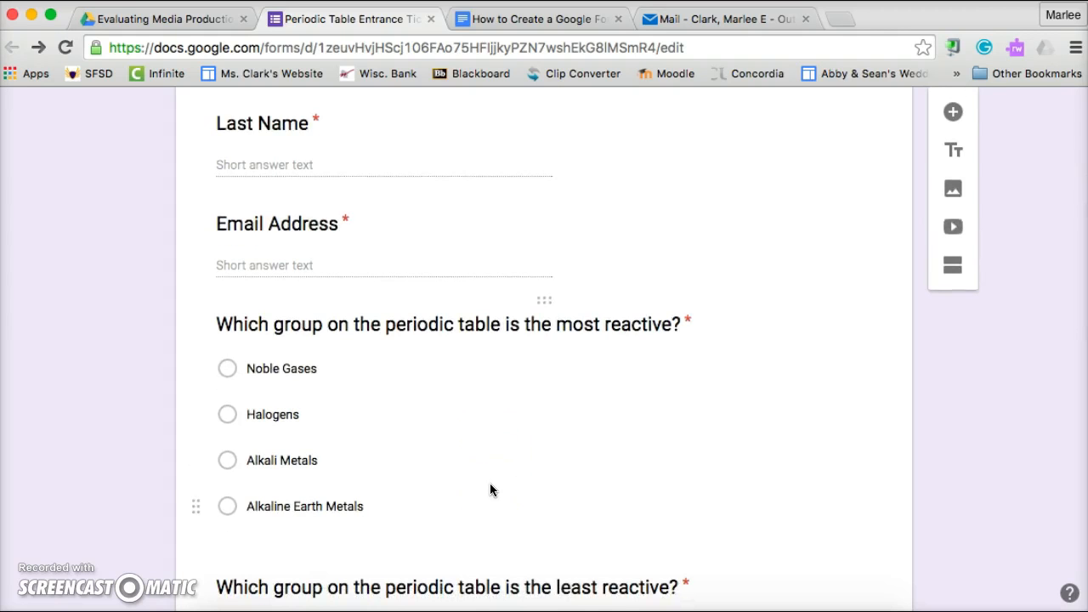
scroll(489, 491, up, 10)
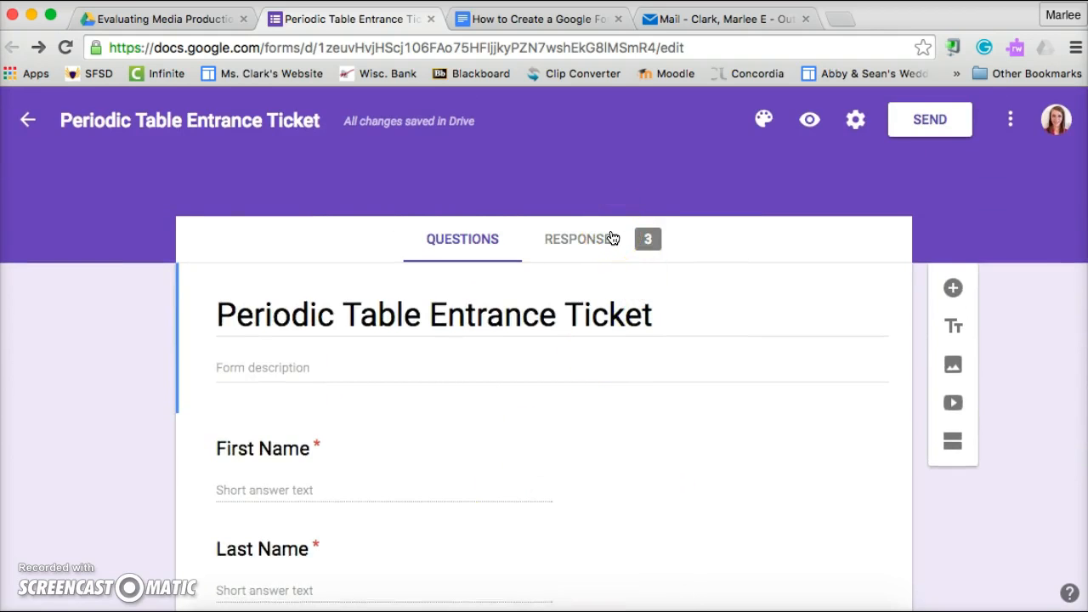
Open the form's responses, dismiss the tip about individual responses, and review the summary of submitted answers.
click(611, 239)
click(581, 303)
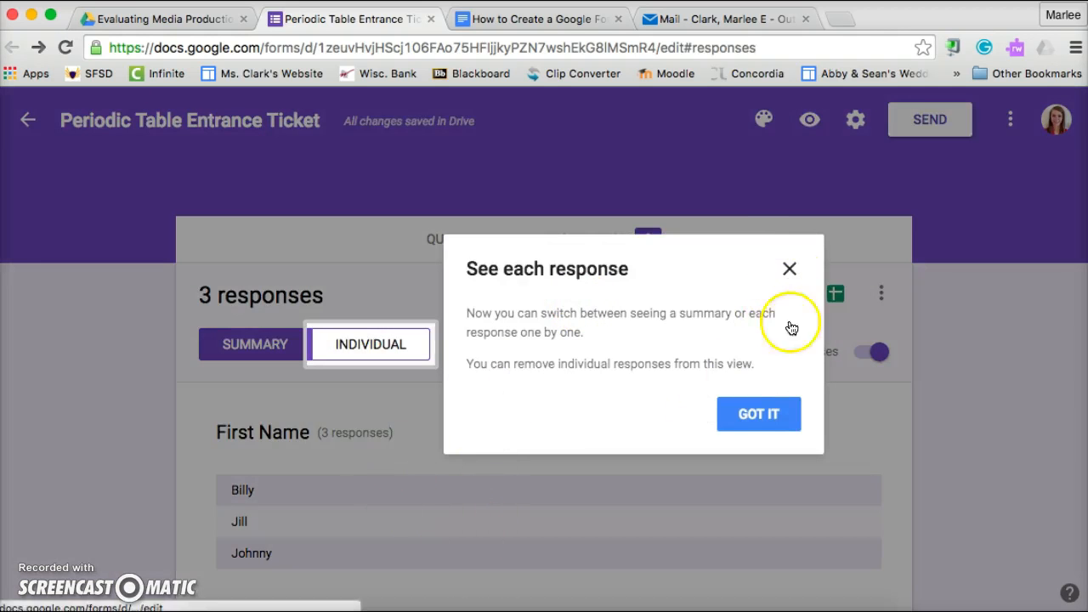
click(772, 413)
scroll(260, 476, down, 2)
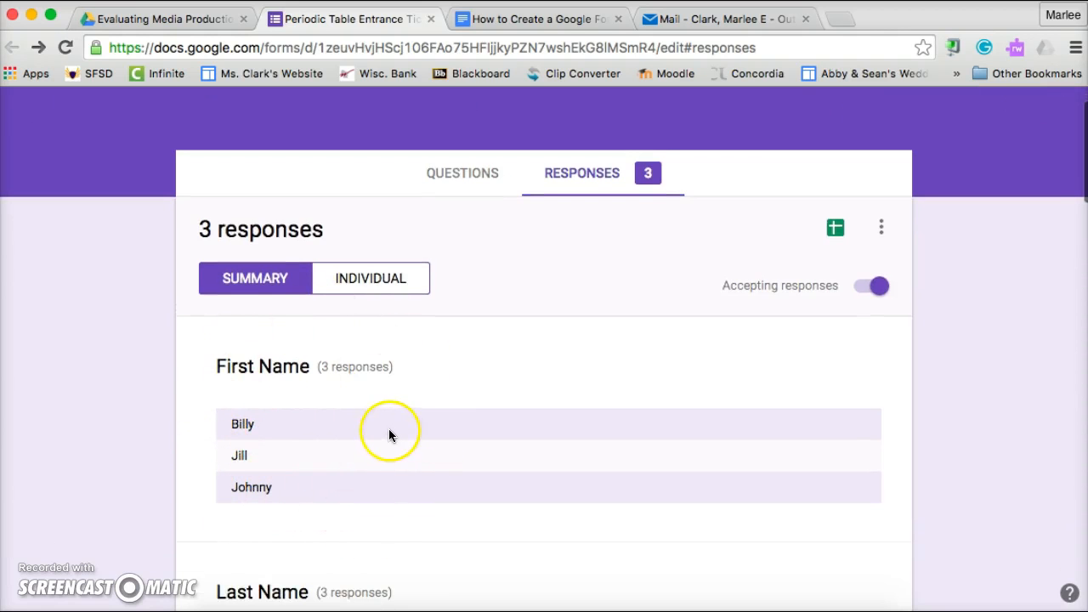
scroll(388, 434, down, 3)
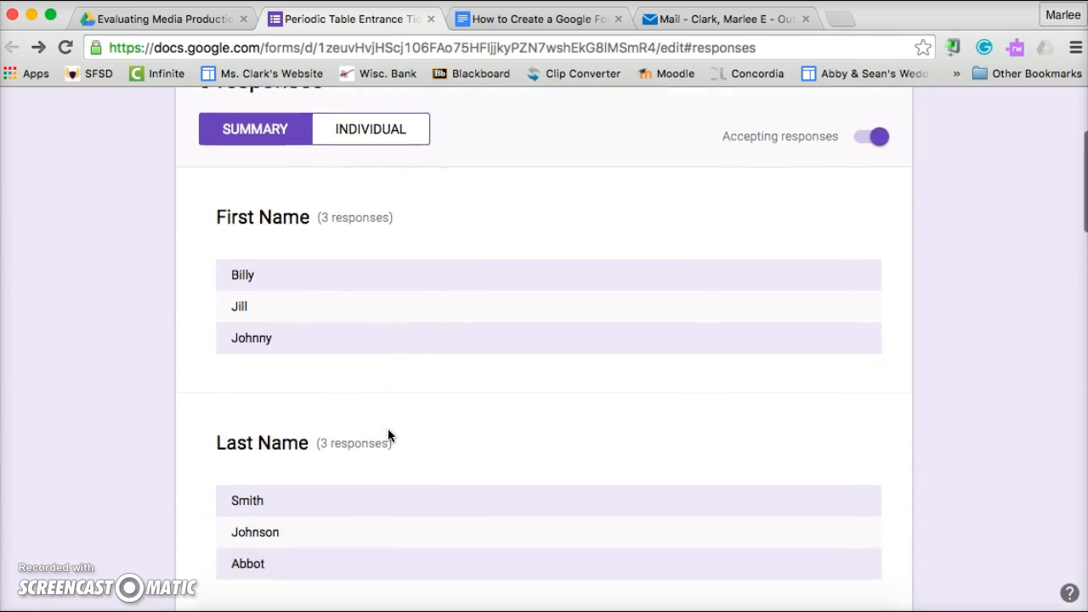
scroll(388, 434, down, 1)
scroll(388, 434, up, 3)
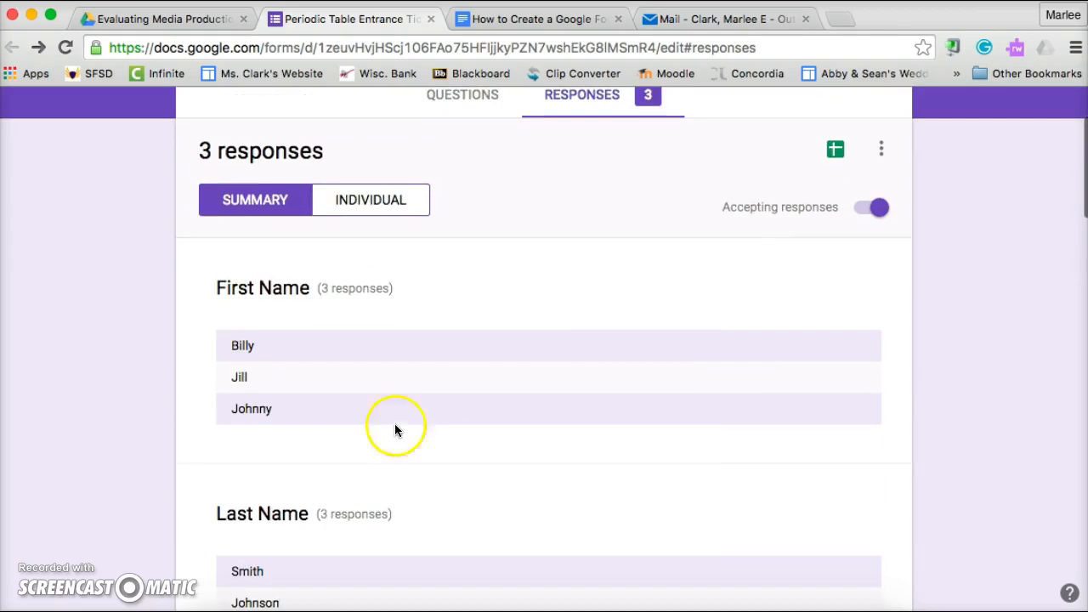
scroll(587, 331, up, 2)
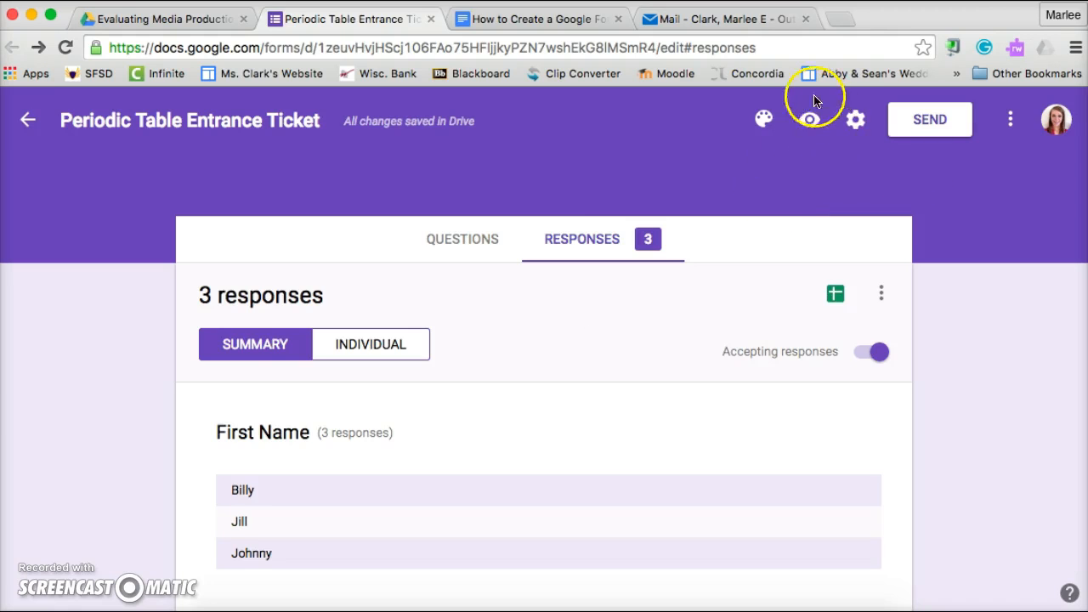
Preview the live form and enter "Answer" as the first name and "Key" as the last name.
click(810, 122)
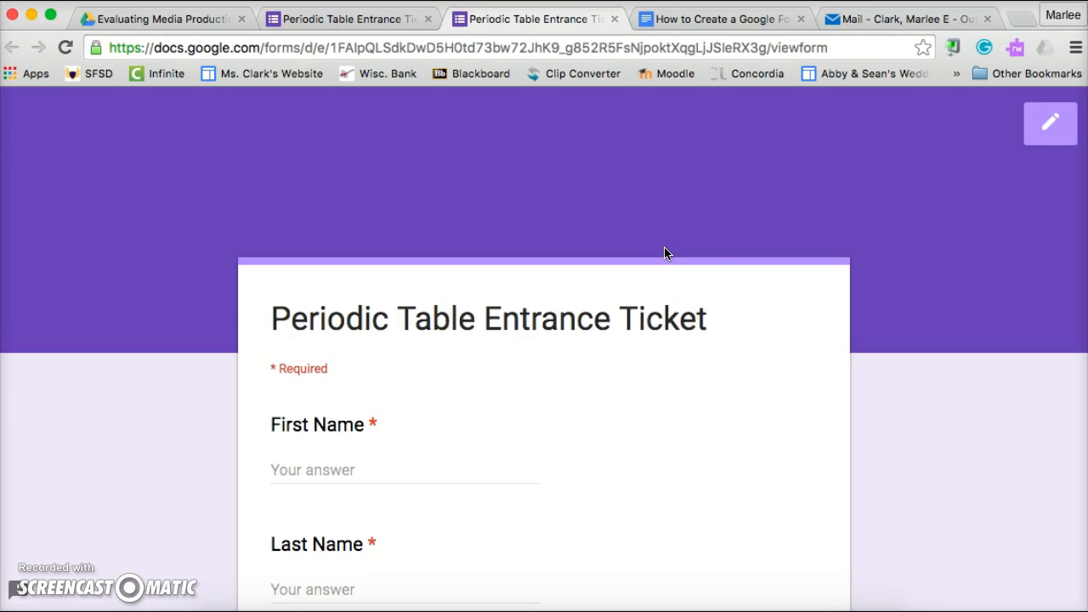
scroll(410, 500, down, 2)
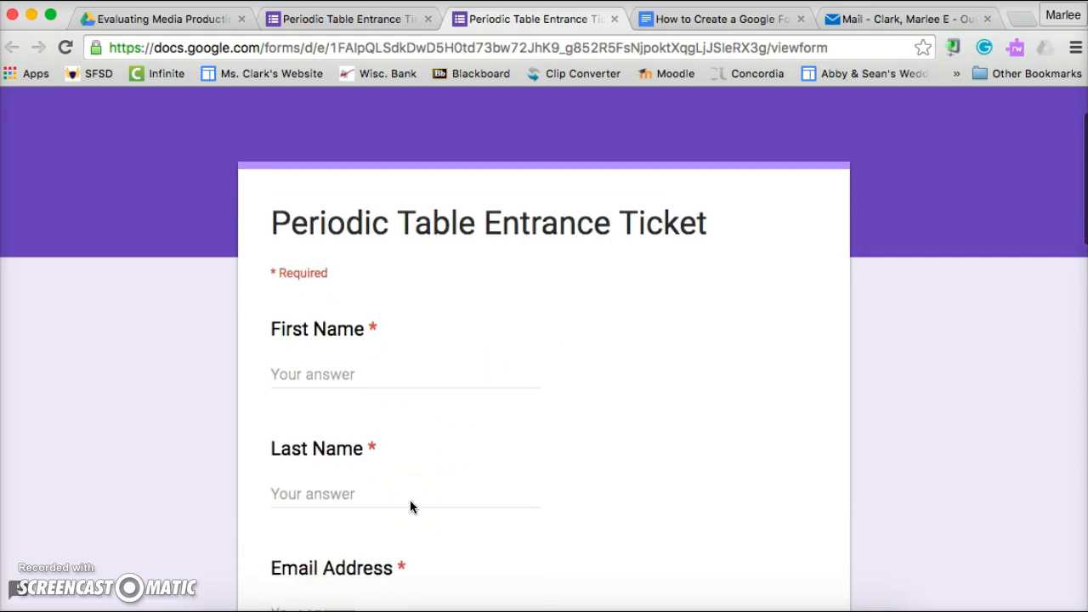
click(385, 363)
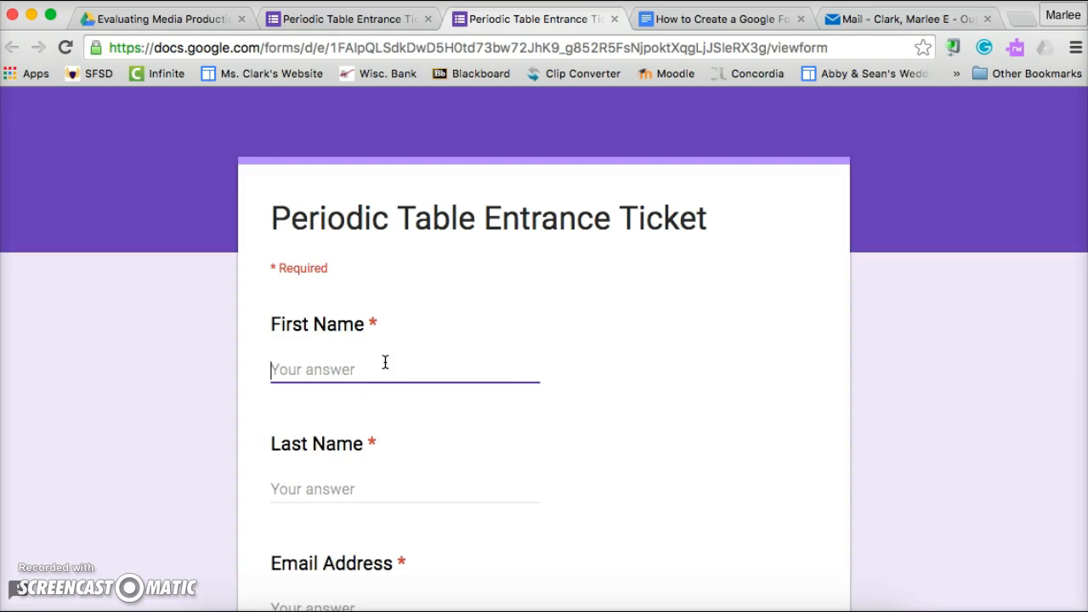
text(Answe)
key(Tab)
text(K)
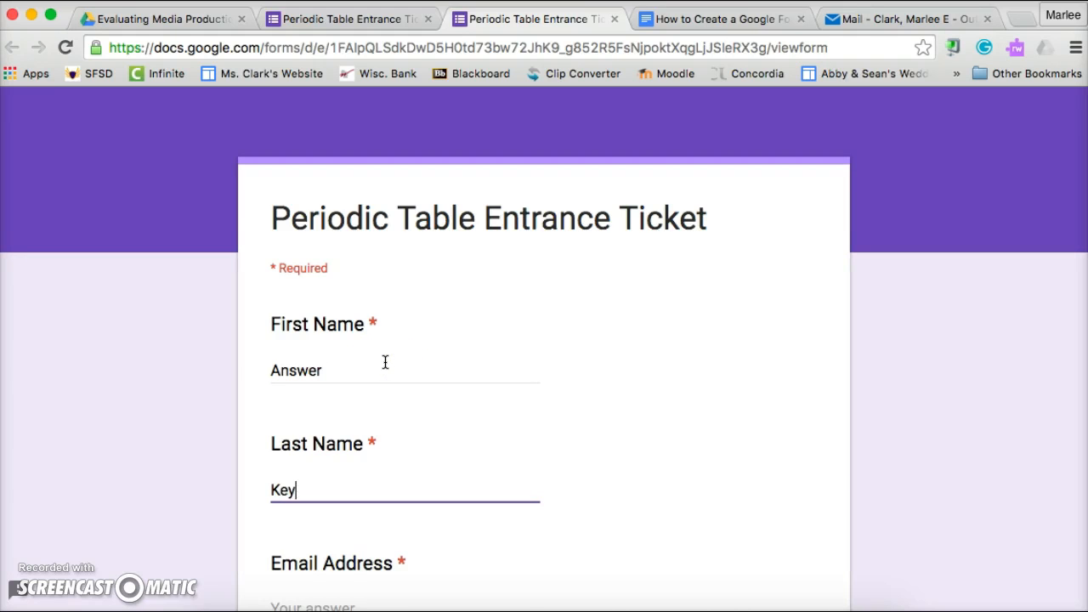
Fill in the required email address question with the placeholder "not".
scroll(385, 362, down, 2)
click(344, 526)
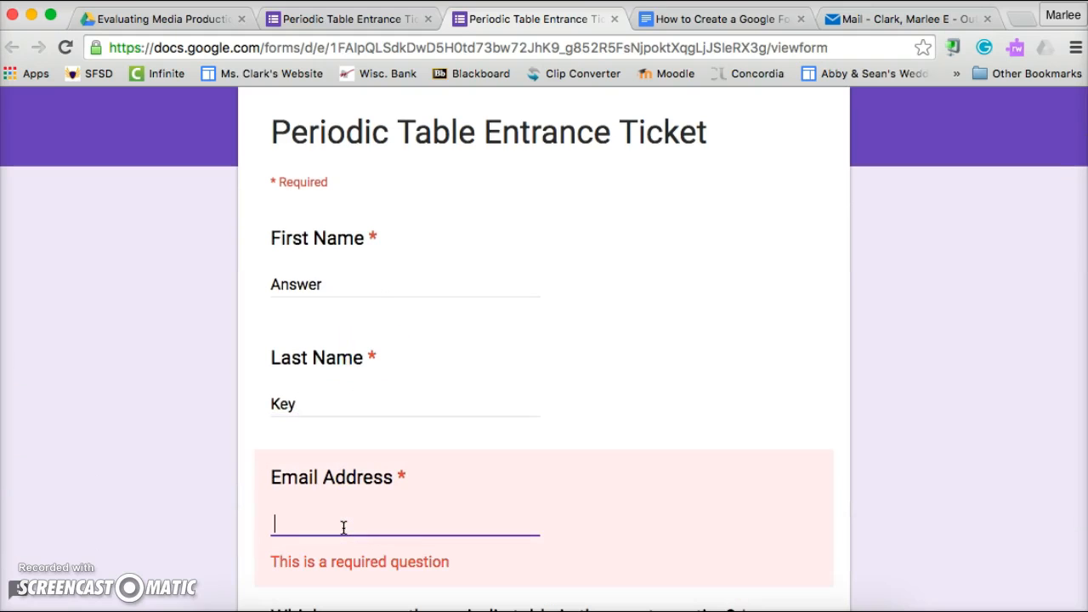
text(not)
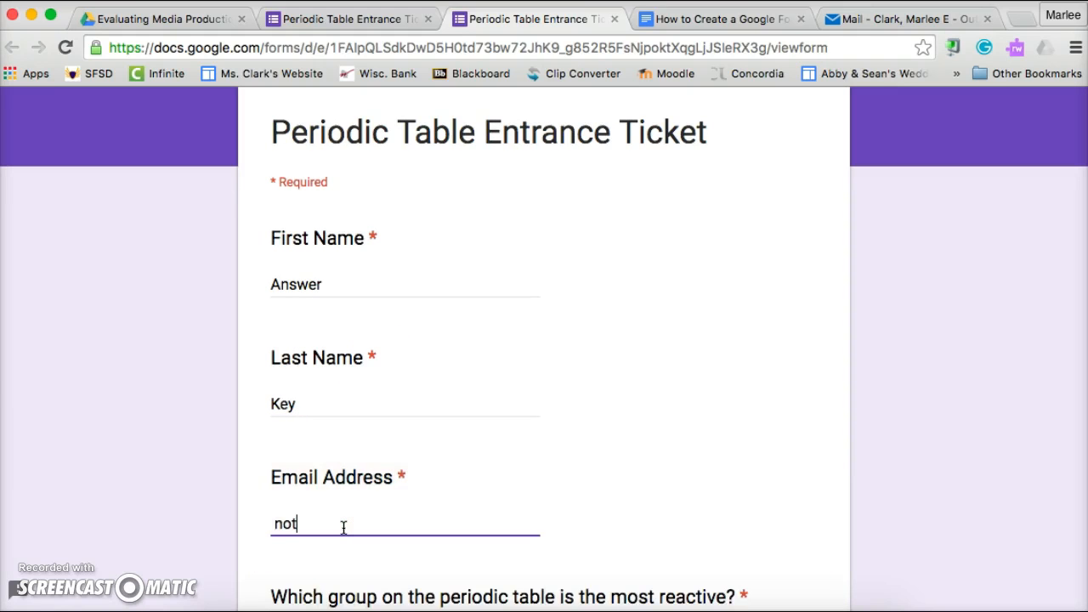
double_click(343, 527)
Answer Halogens for the most reactive group and Noble Gases for the least reactive group.
scroll(425, 495, down, 2)
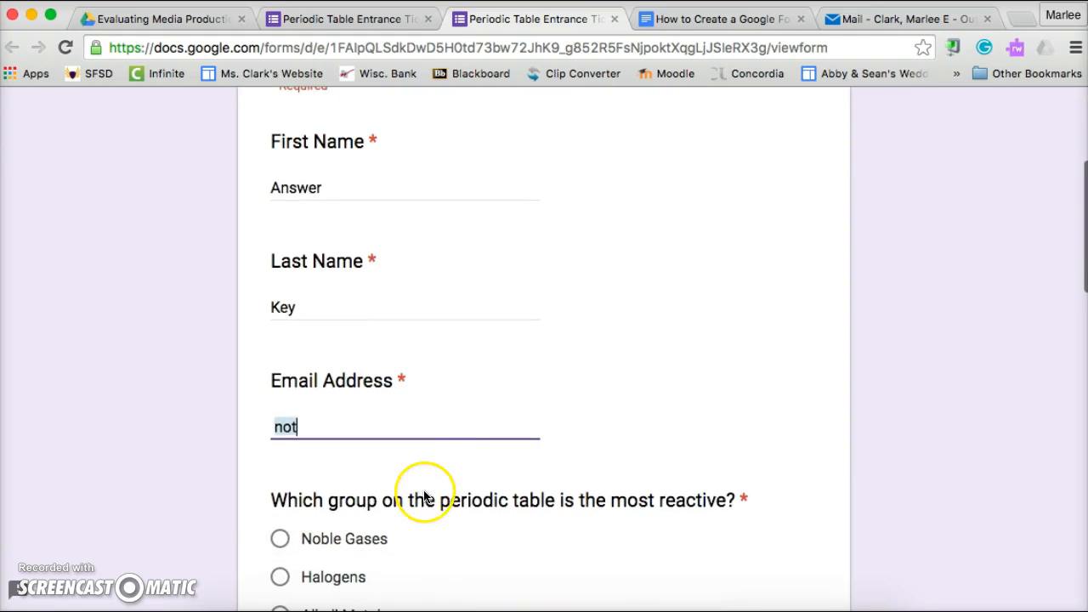
scroll(511, 431, down, 4)
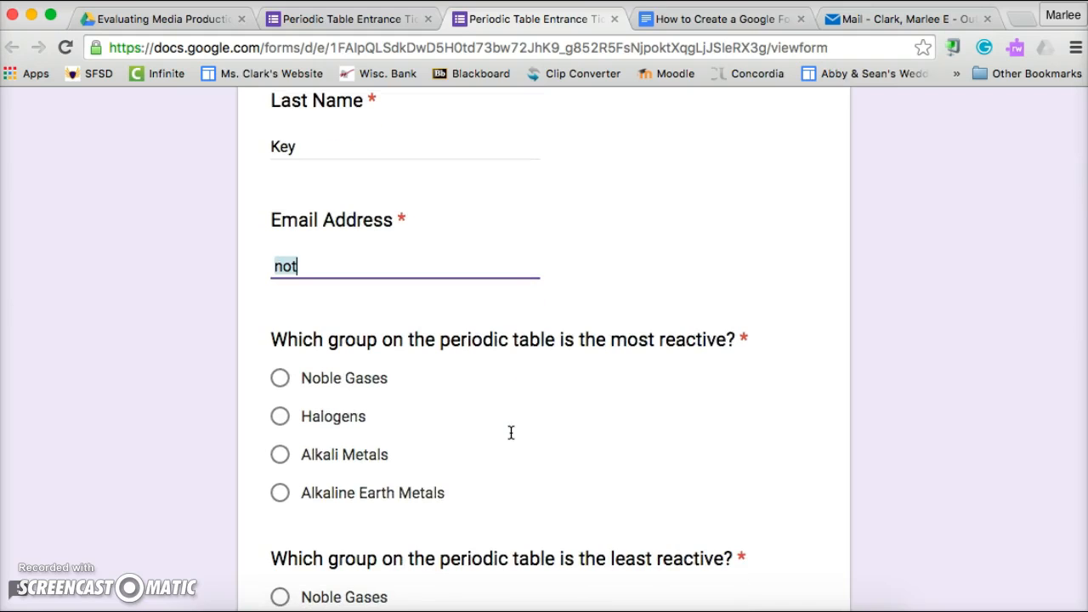
click(347, 417)
scroll(507, 425, down, 5)
scroll(507, 424, down, 1)
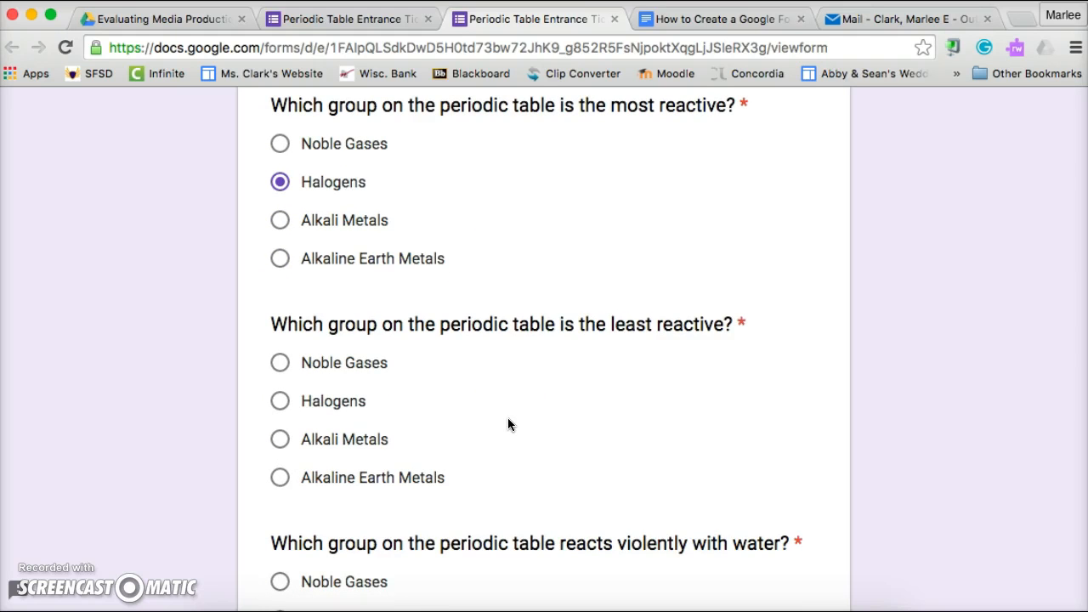
scroll(508, 424, down, 1)
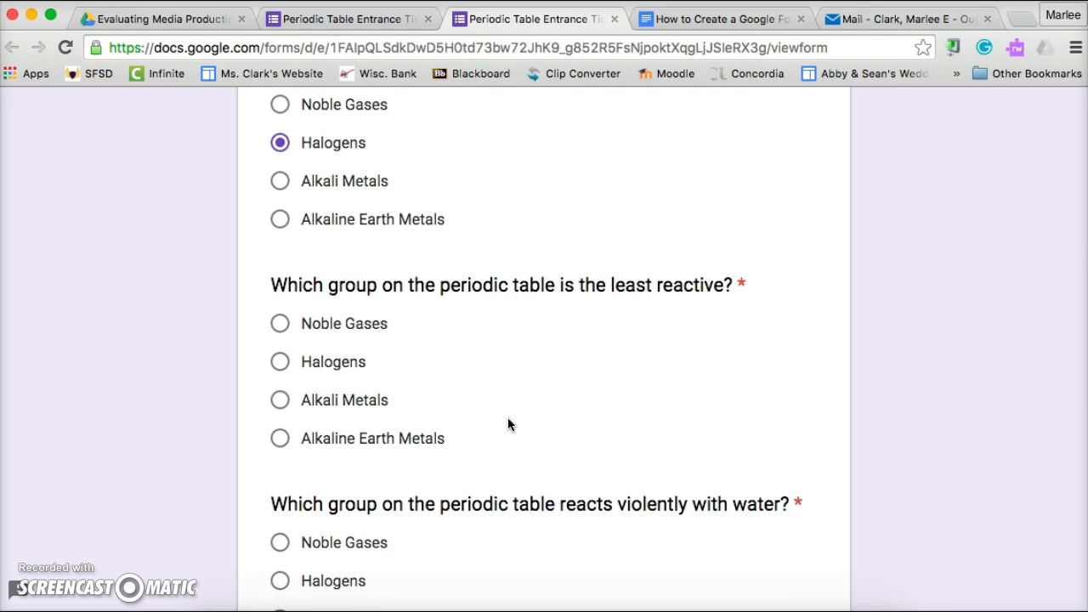
scroll(507, 418, down, 1)
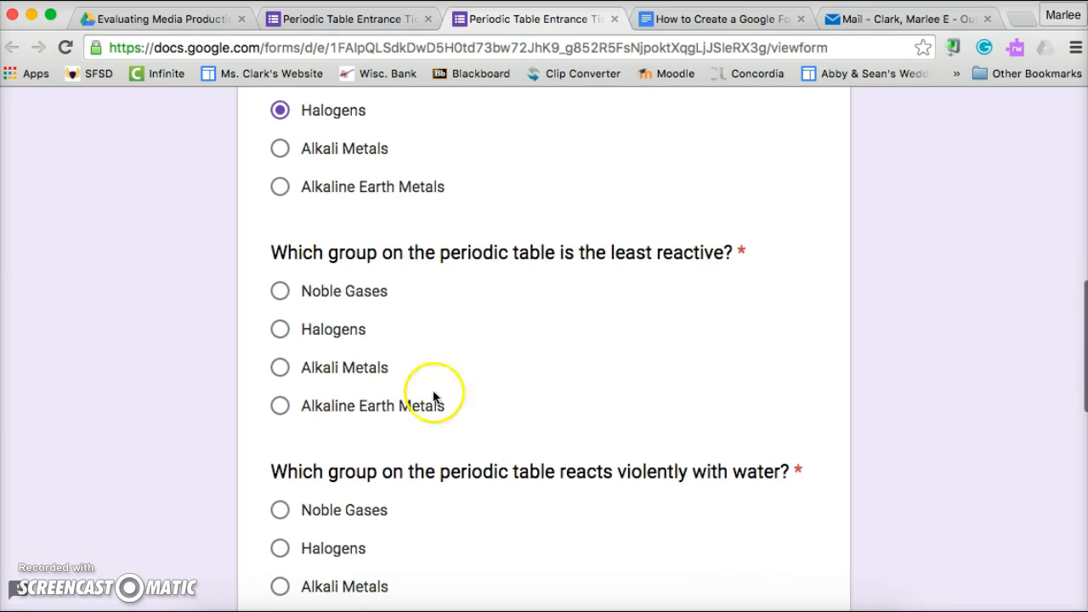
click(381, 290)
Answer Alkali Metals for reacting violently with water and Alkaline Earth Metals for being stable after losing two valence electrons.
scroll(556, 366, down, 4)
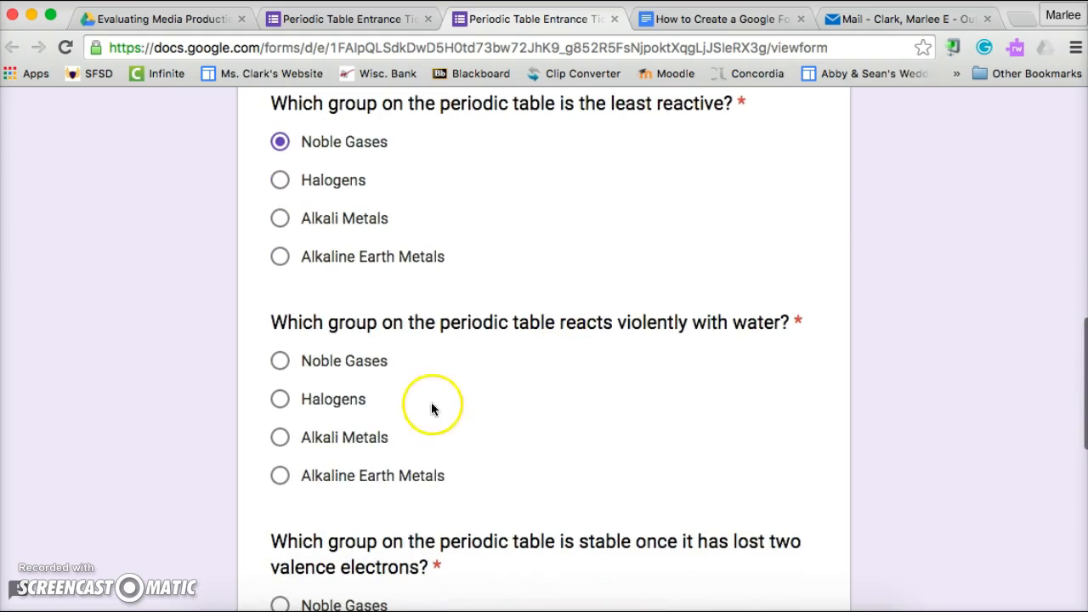
click(375, 441)
scroll(540, 432, down, 6)
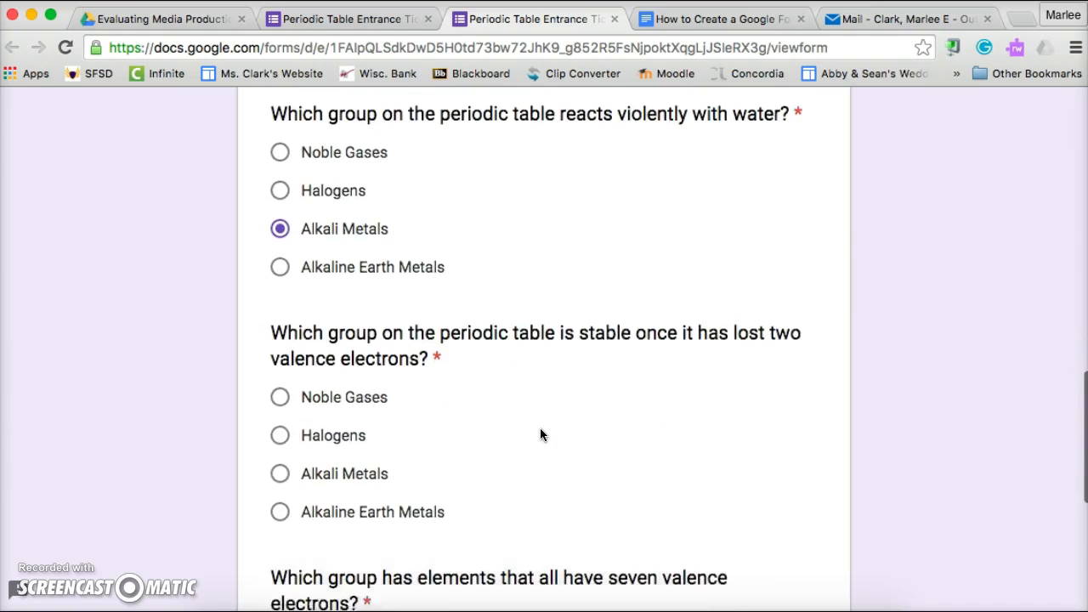
click(374, 474)
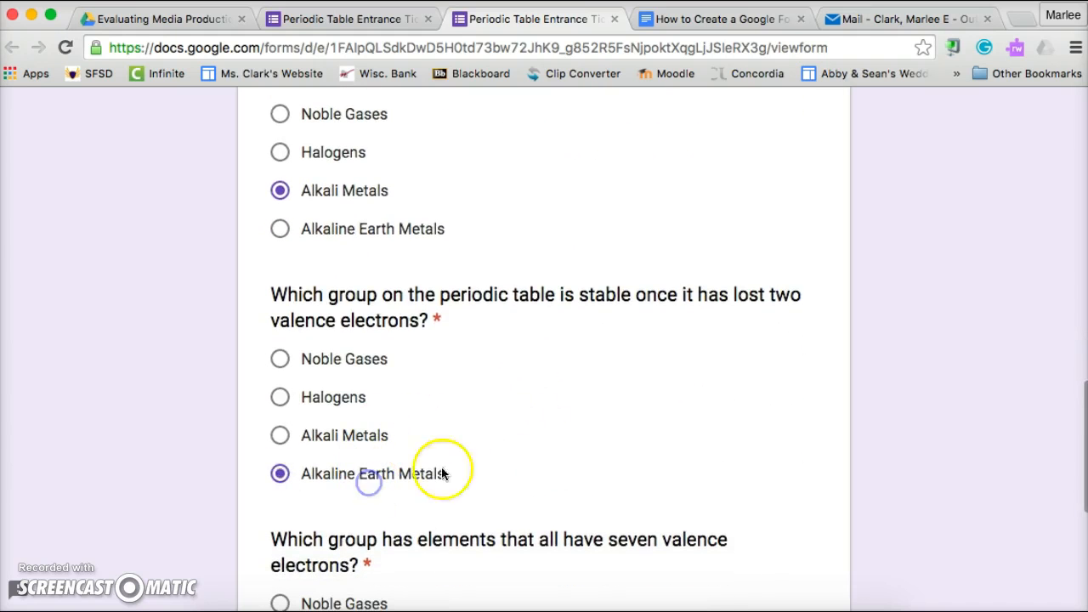
Answer the question about the group with seven valence electrons and submit the answer key response.
scroll(605, 453, down, 3)
scroll(605, 457, down, 3)
click(347, 433)
scroll(487, 460, down, 3)
click(311, 474)
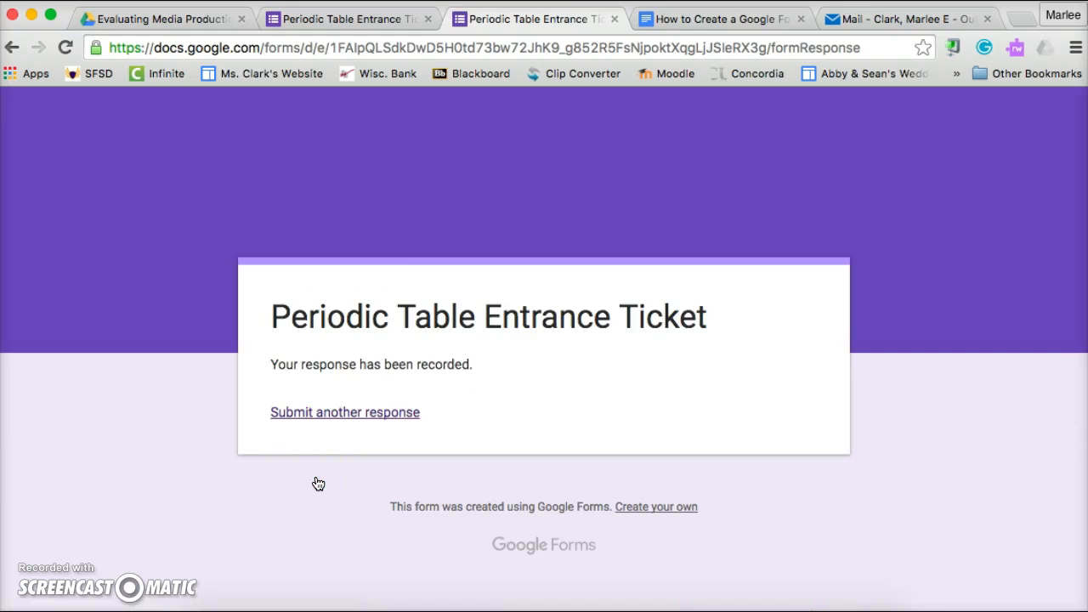
Return to the form's responses in the editor and create a new spreadsheet as the response destination.
click(385, 19)
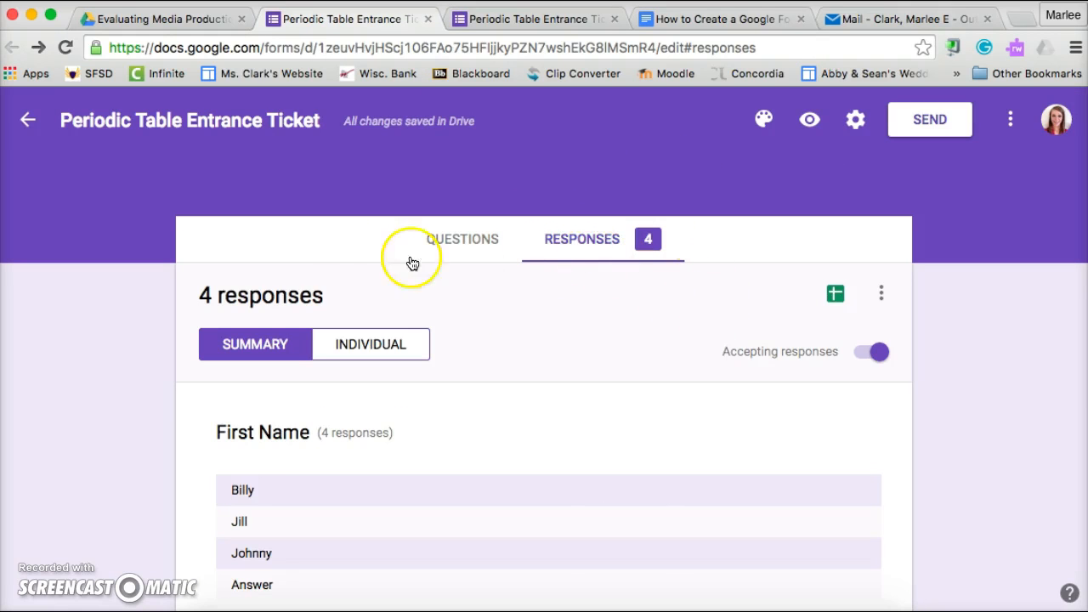
click(836, 295)
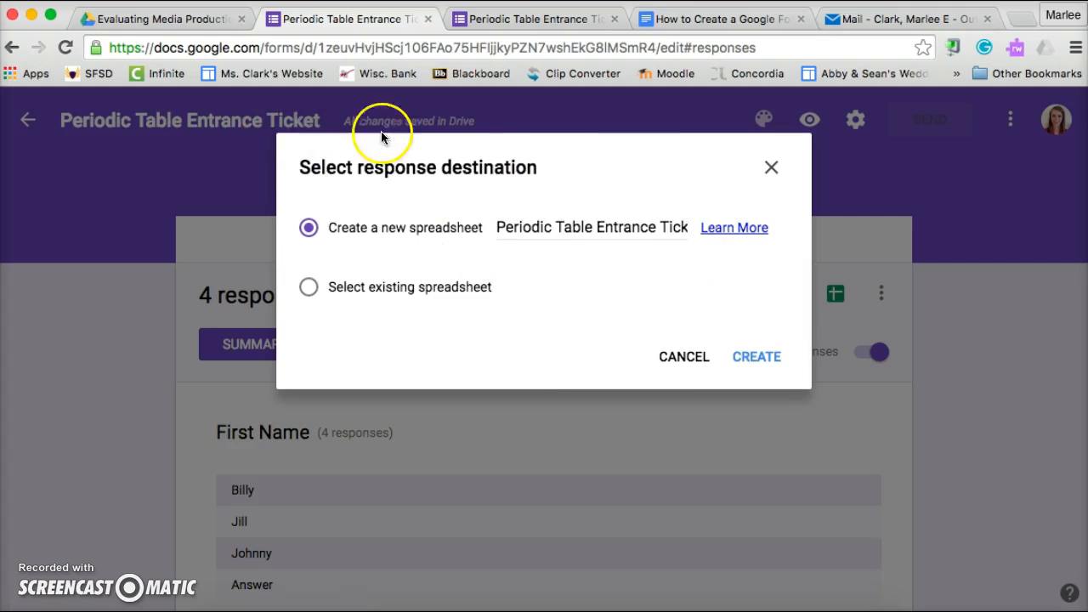
click(759, 357)
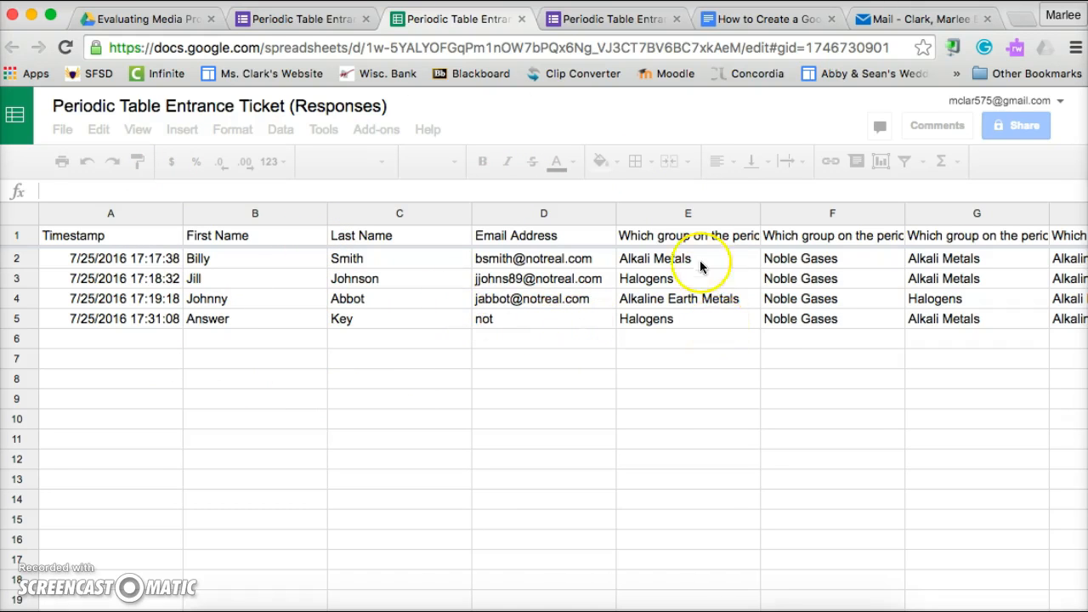
Install the free Flubaroo add-on in the responses spreadsheet and allow the permissions it requests.
scroll(717, 306, right, 5)
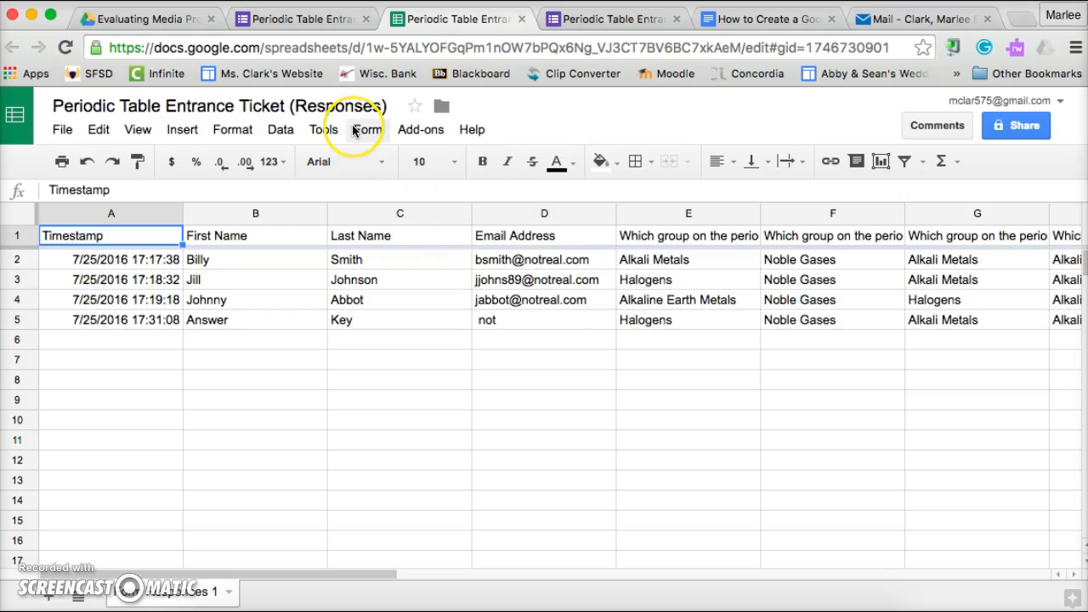
click(421, 135)
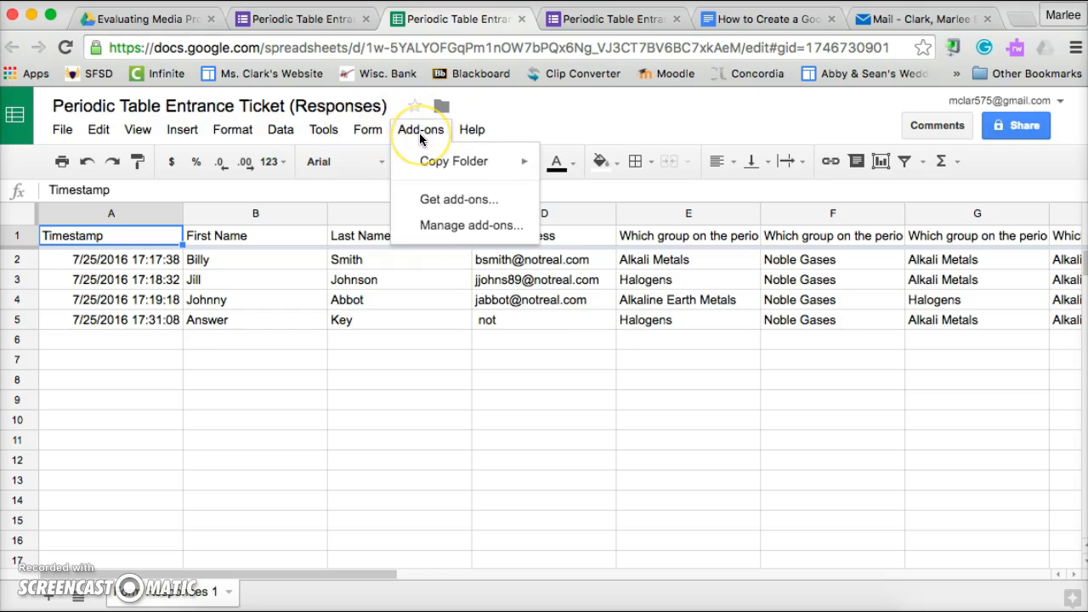
click(432, 204)
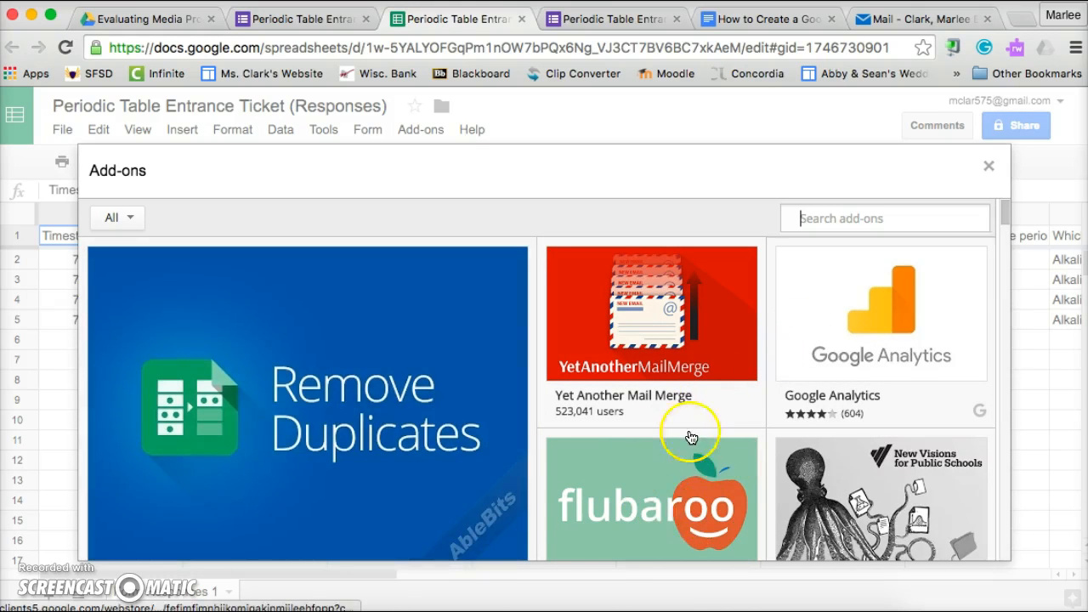
scroll(677, 471, down, 3)
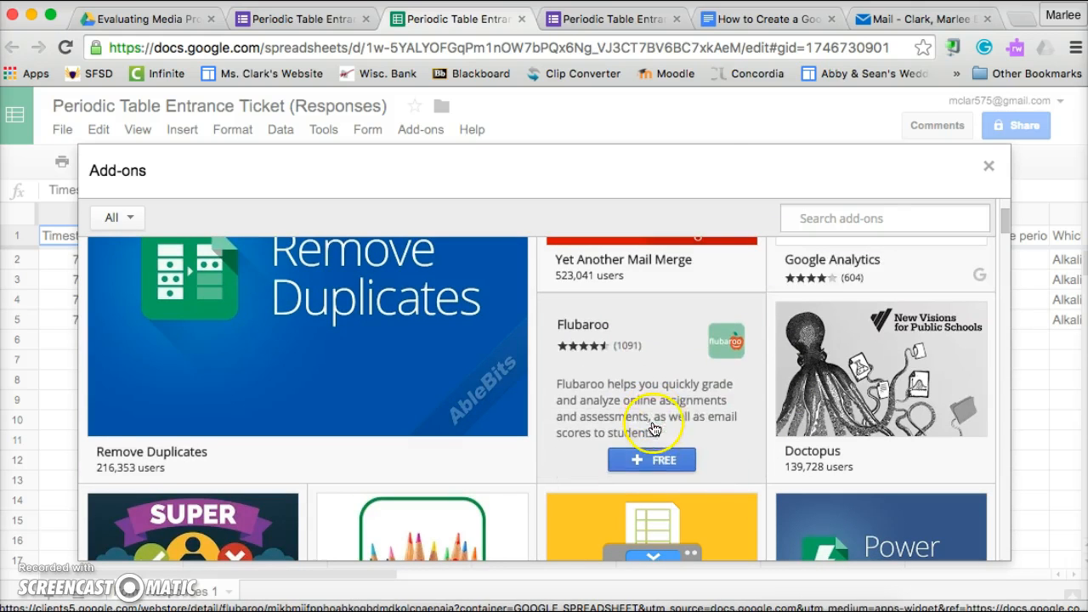
click(660, 457)
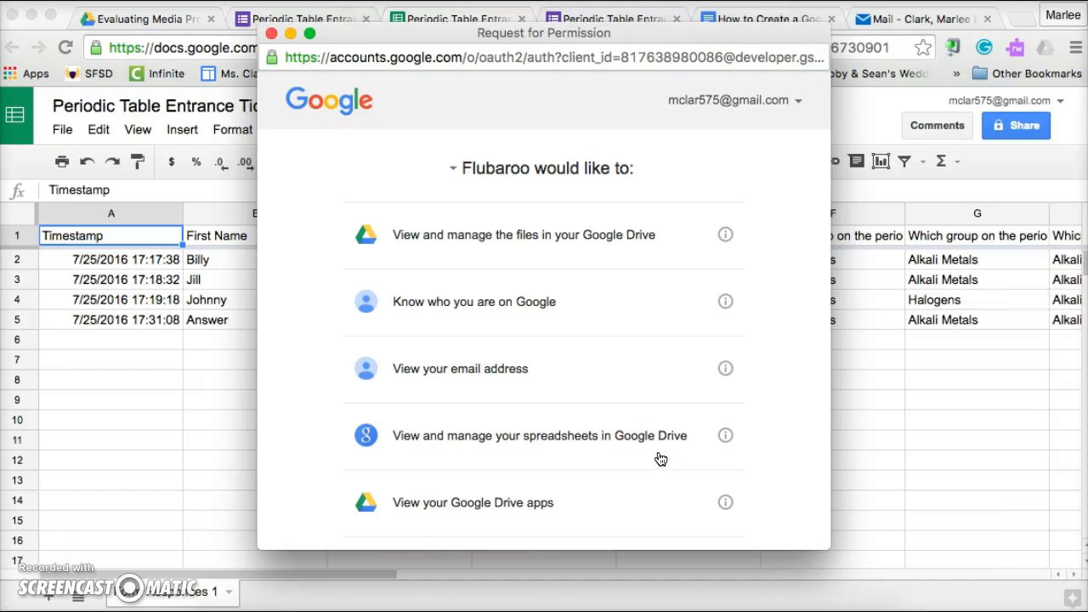
scroll(690, 359, down, 10)
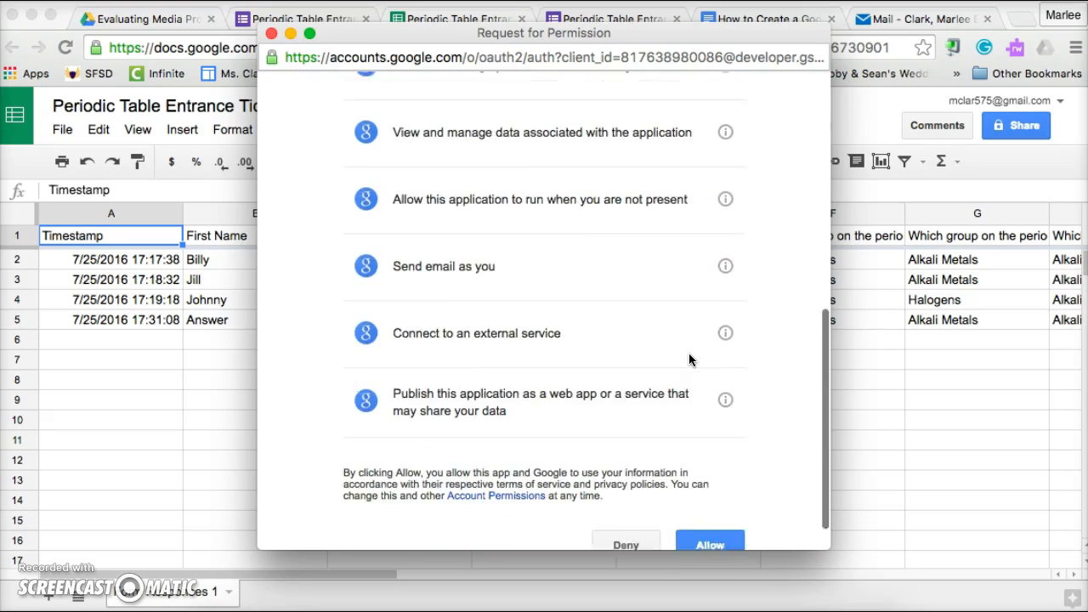
click(710, 507)
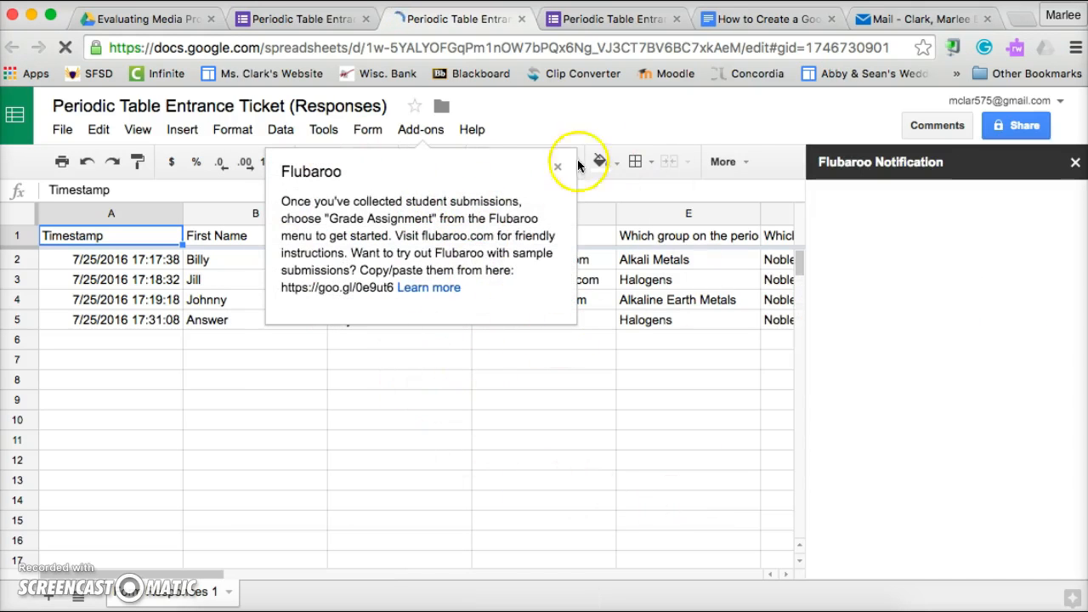
Dismiss the Flubaroo welcome notices and start grading the assignment with Flubaroo.
click(558, 168)
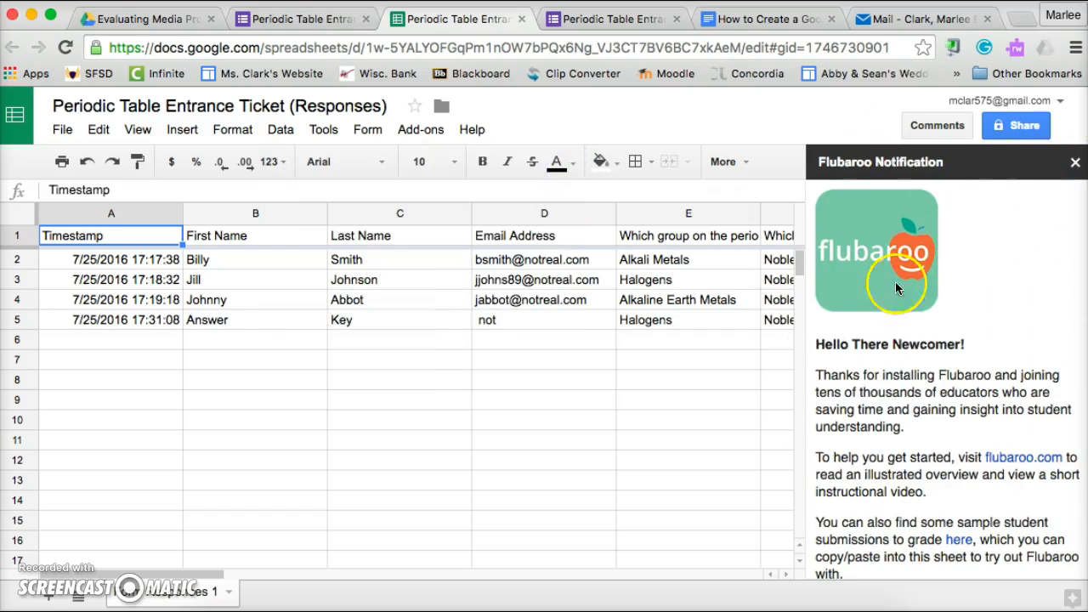
click(1075, 163)
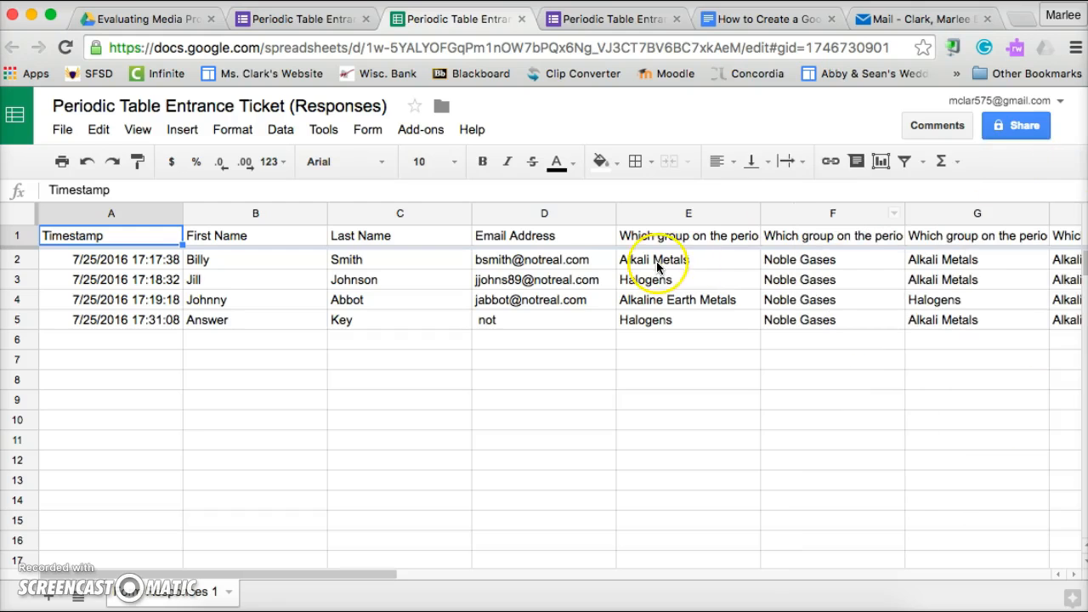
click(435, 136)
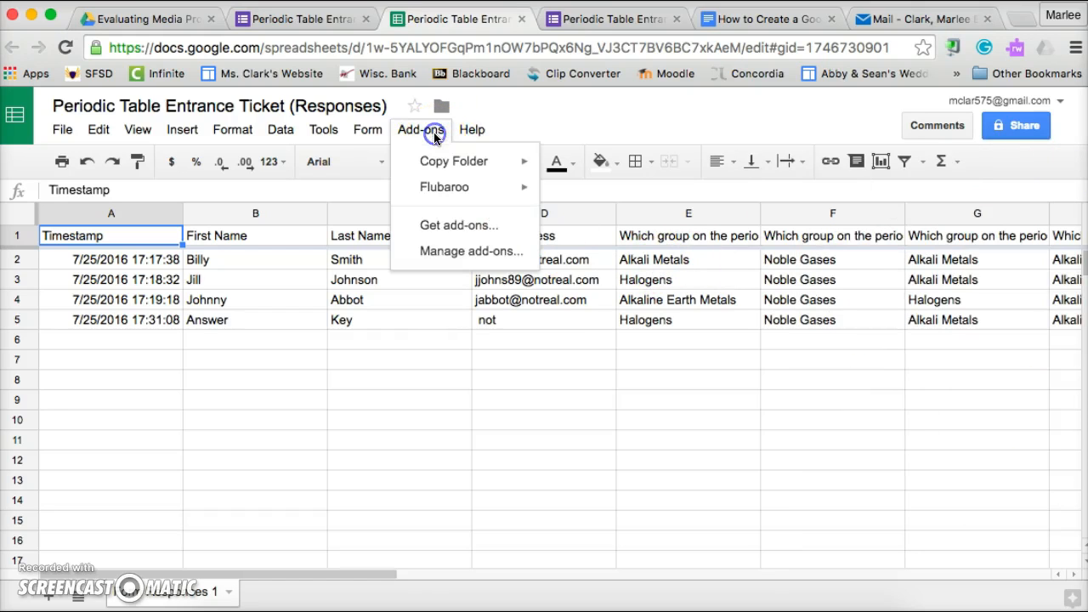
mouse_move(481, 194)
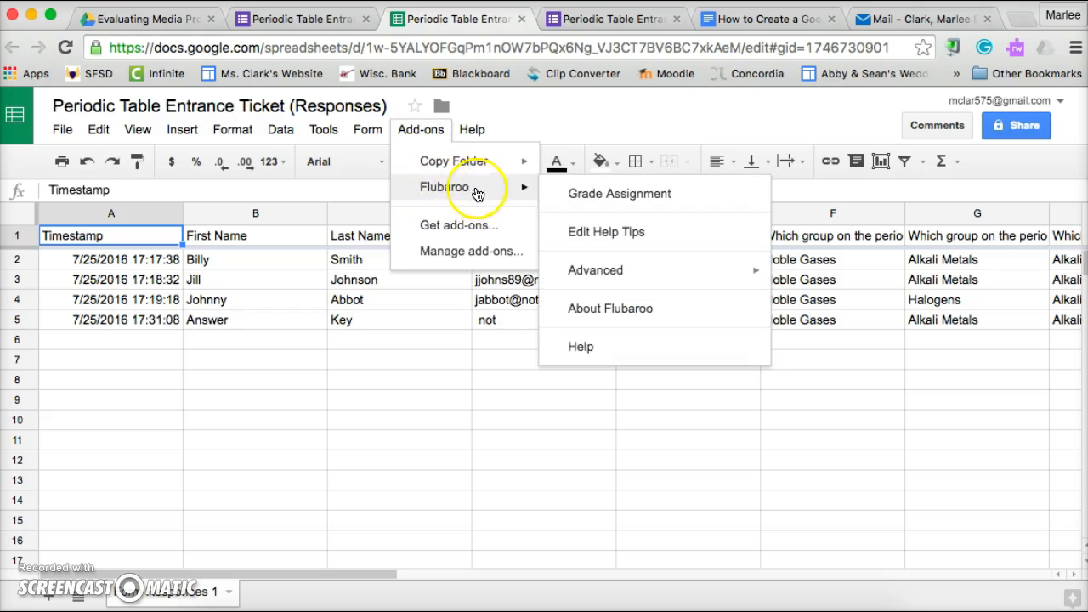
click(575, 197)
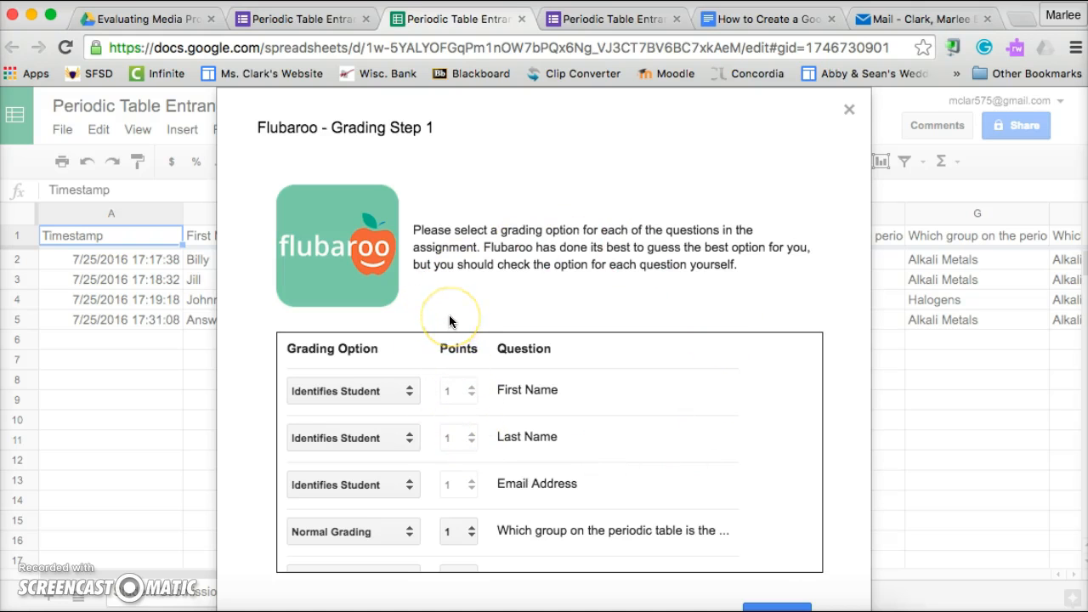
Check the grading option of every question, keep Identifies Student for First Name, and continue to the answer key selection.
scroll(581, 421, down, 5)
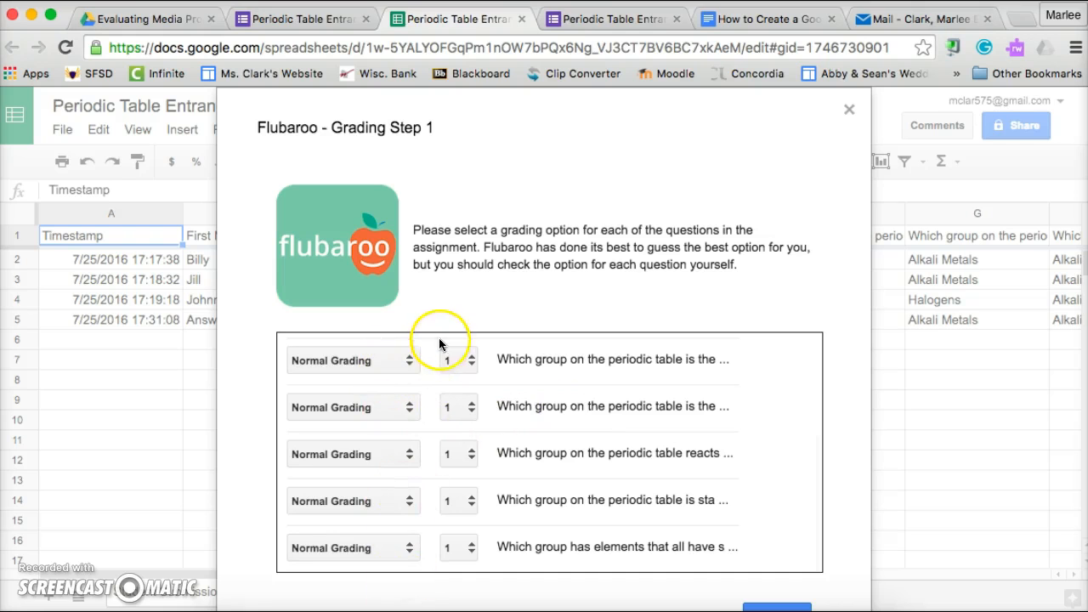
scroll(478, 444, up, 5)
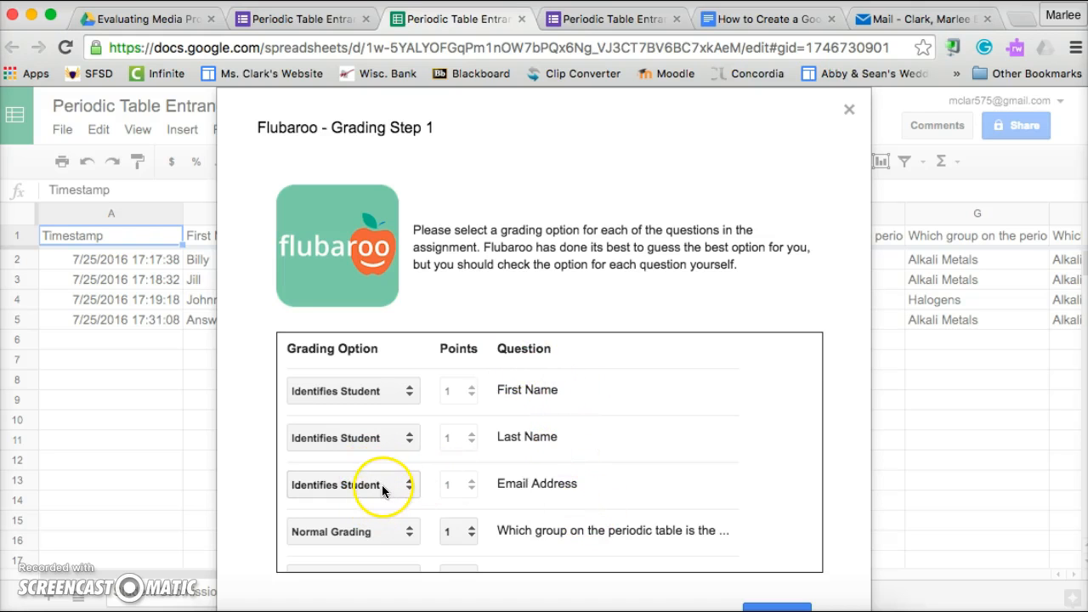
click(411, 391)
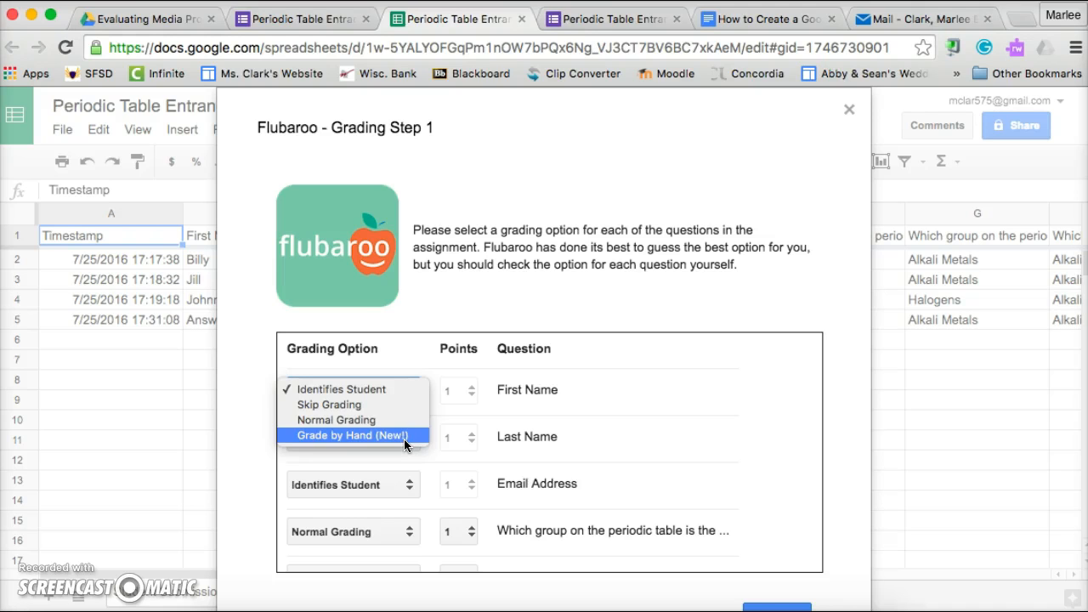
click(391, 390)
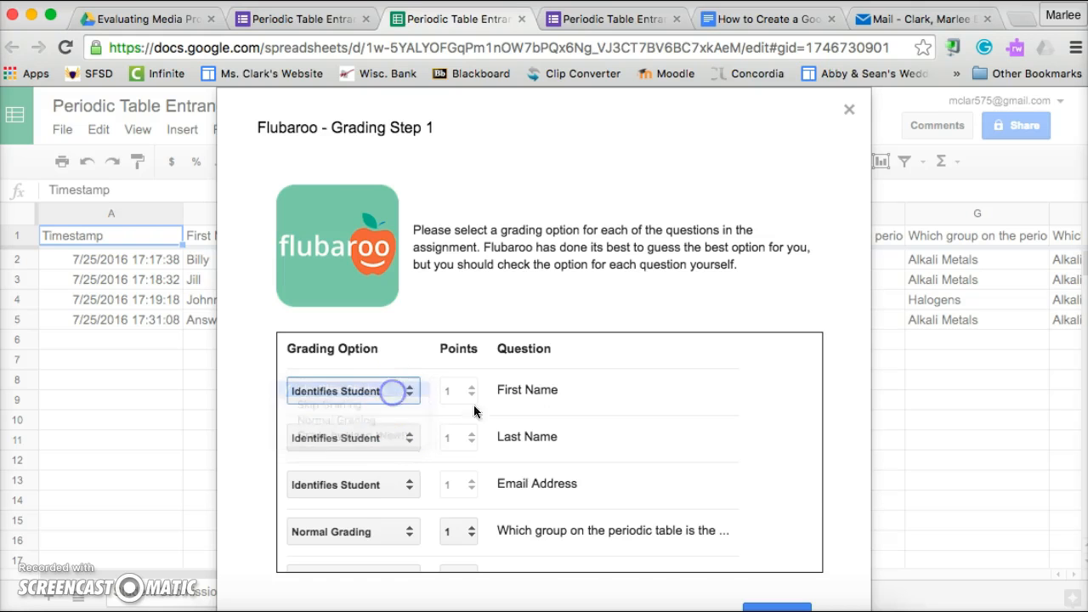
scroll(553, 450, down, 3)
scroll(553, 457, down, 2)
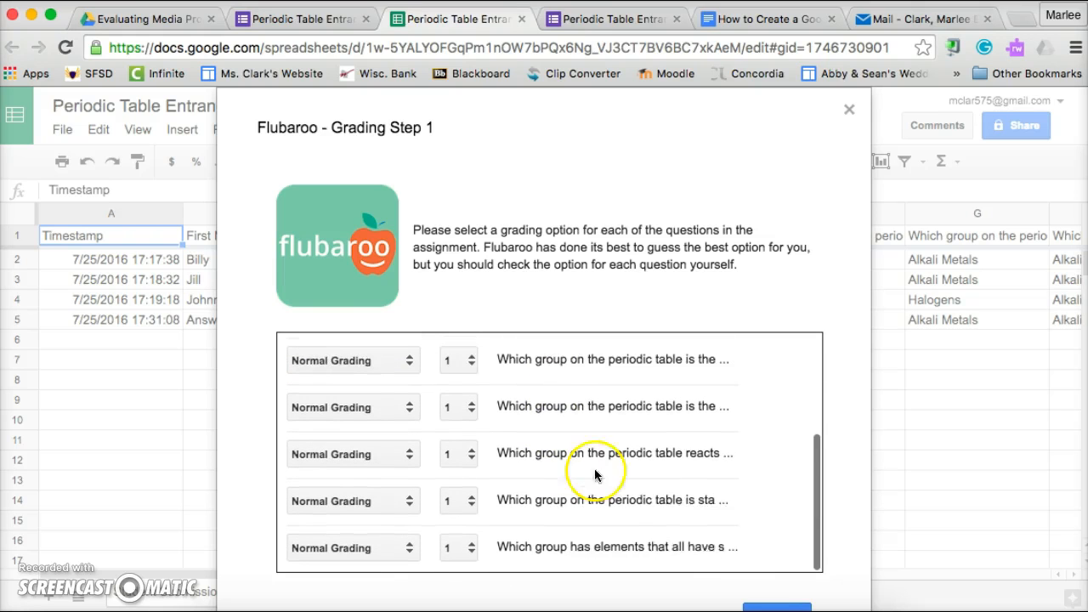
click(777, 607)
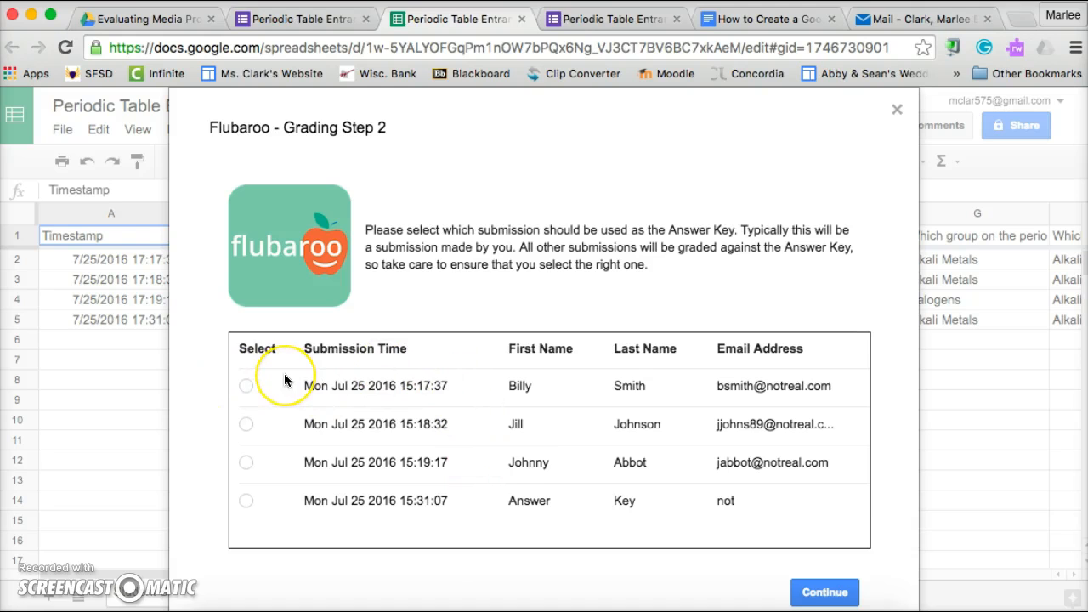
Use the Answer Key submission as the answer key, grade the assignment and dismiss the completion notice.
click(246, 501)
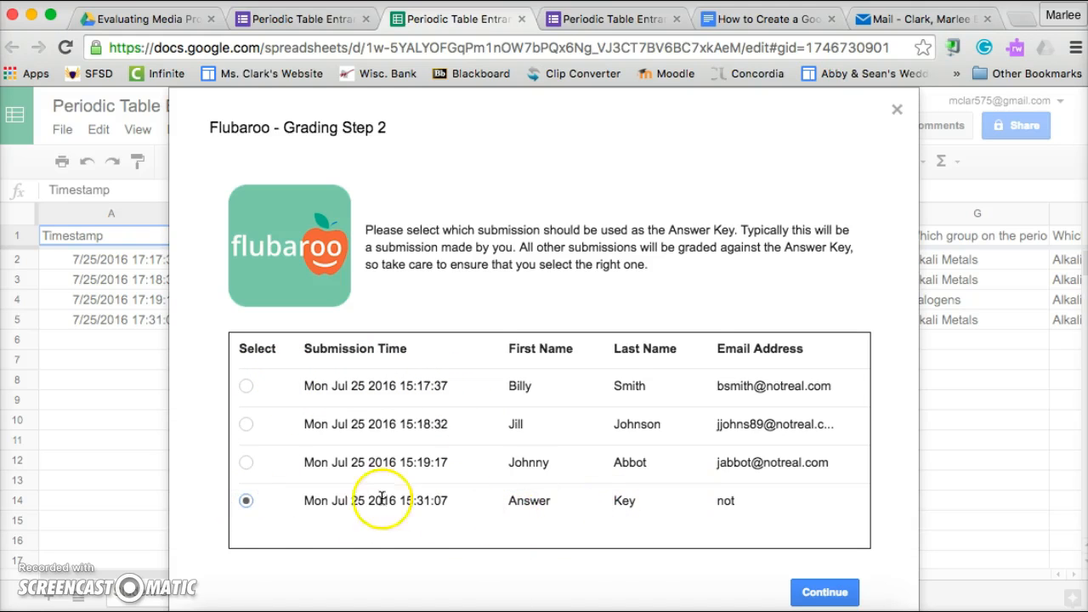
click(821, 594)
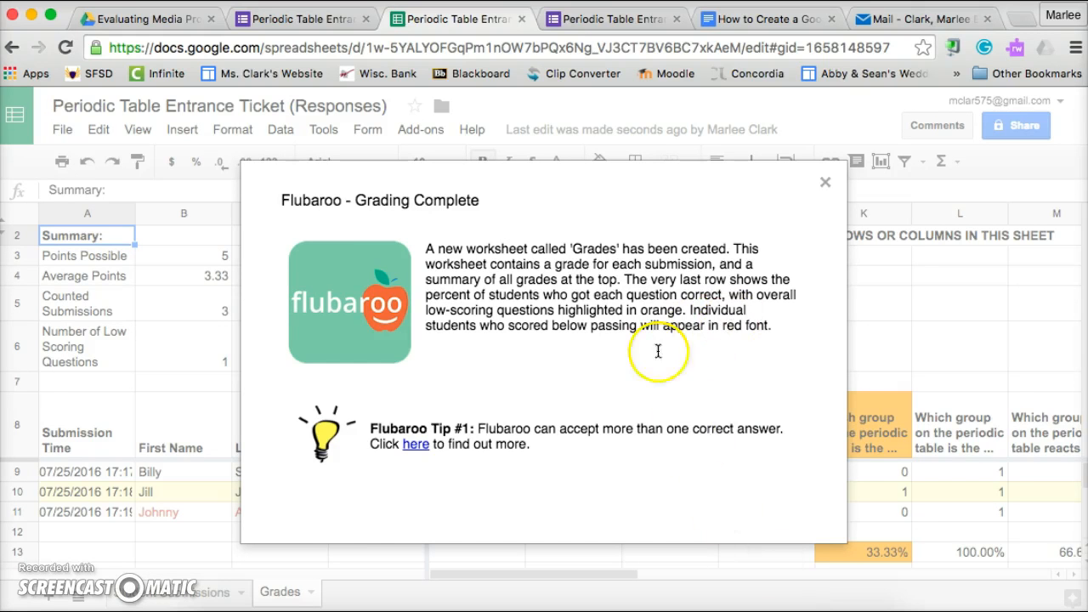
click(824, 182)
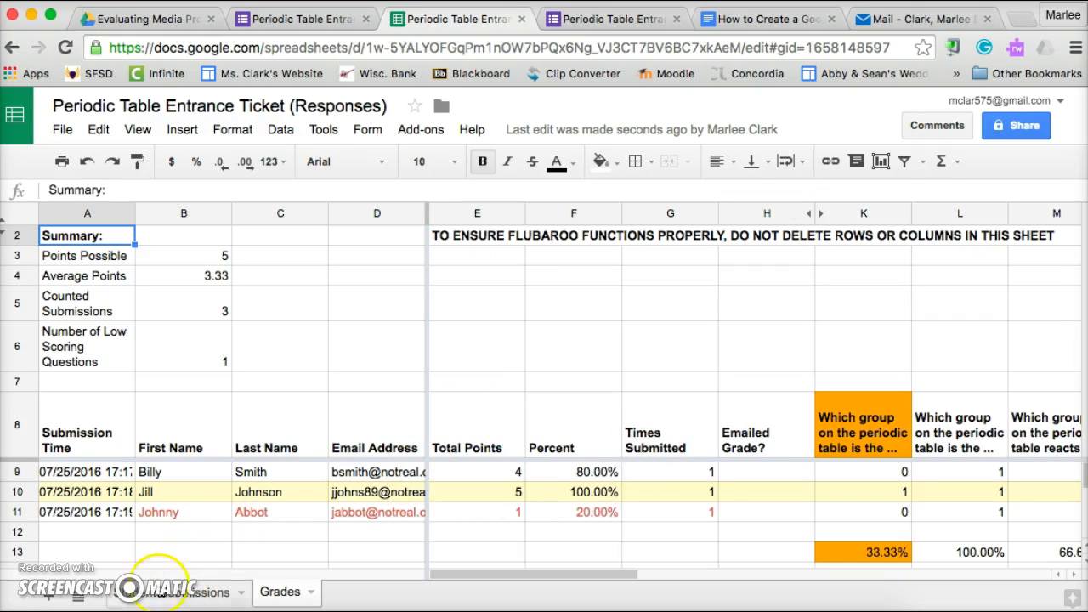
Review the student submissions sheet and examine the Grades sheet's summary, student scores and per-question results.
click(200, 594)
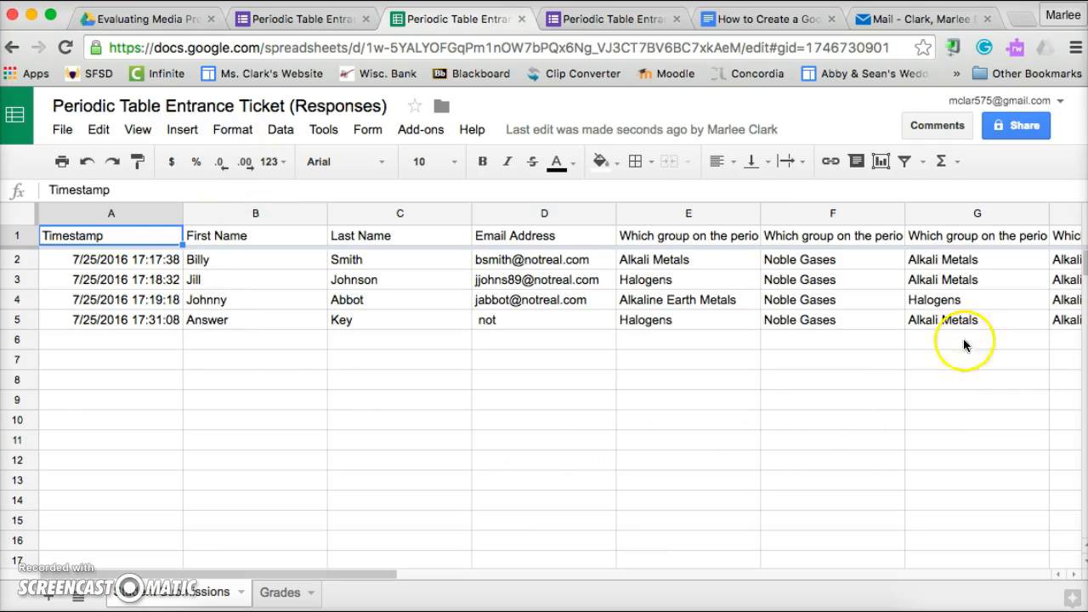
click(281, 593)
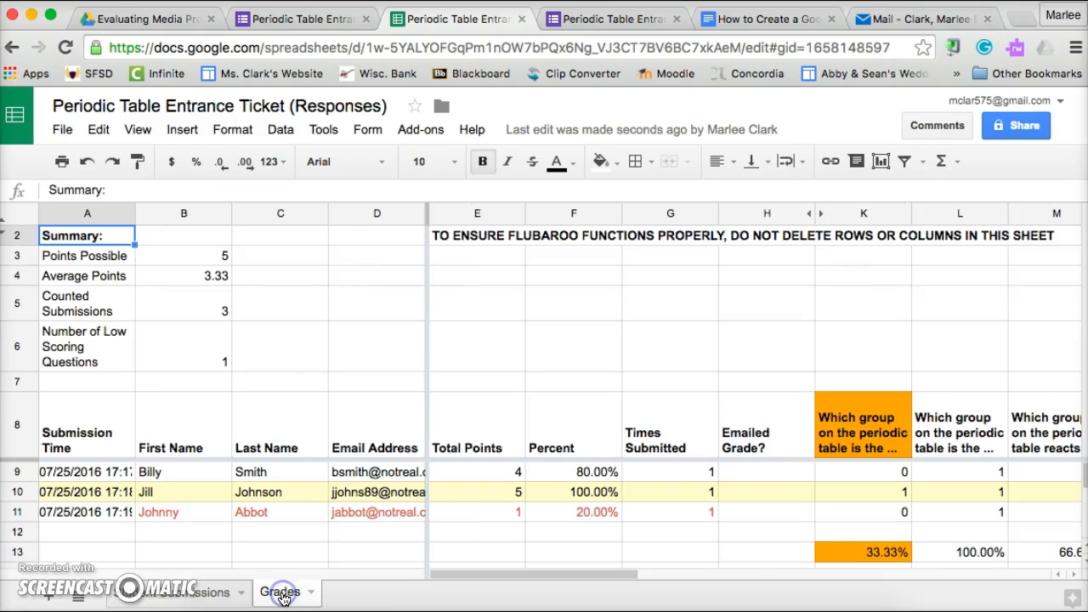
click(241, 256)
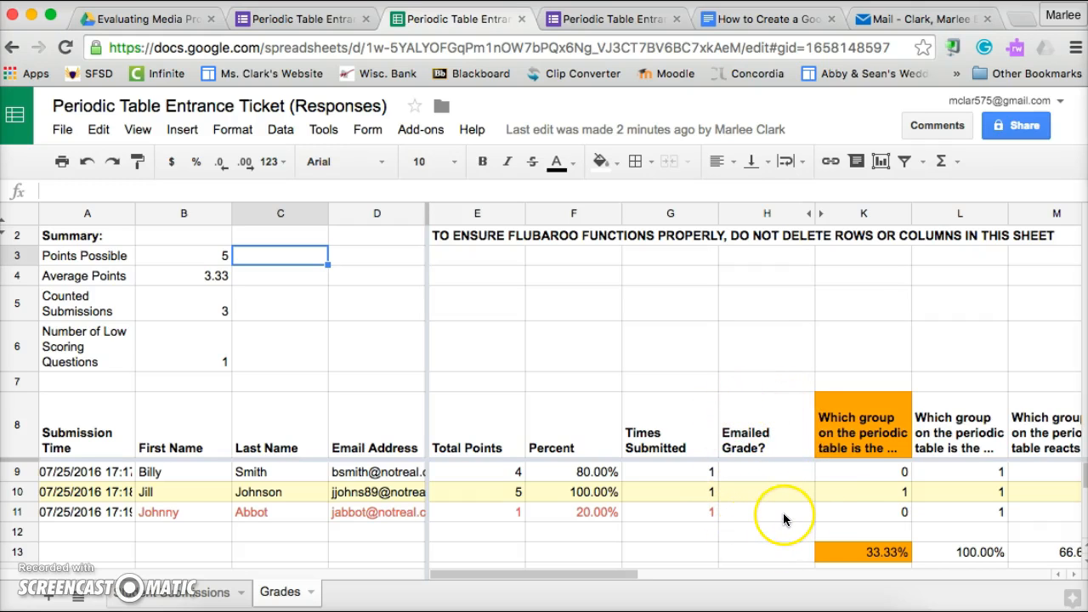
scroll(859, 497, right, 6)
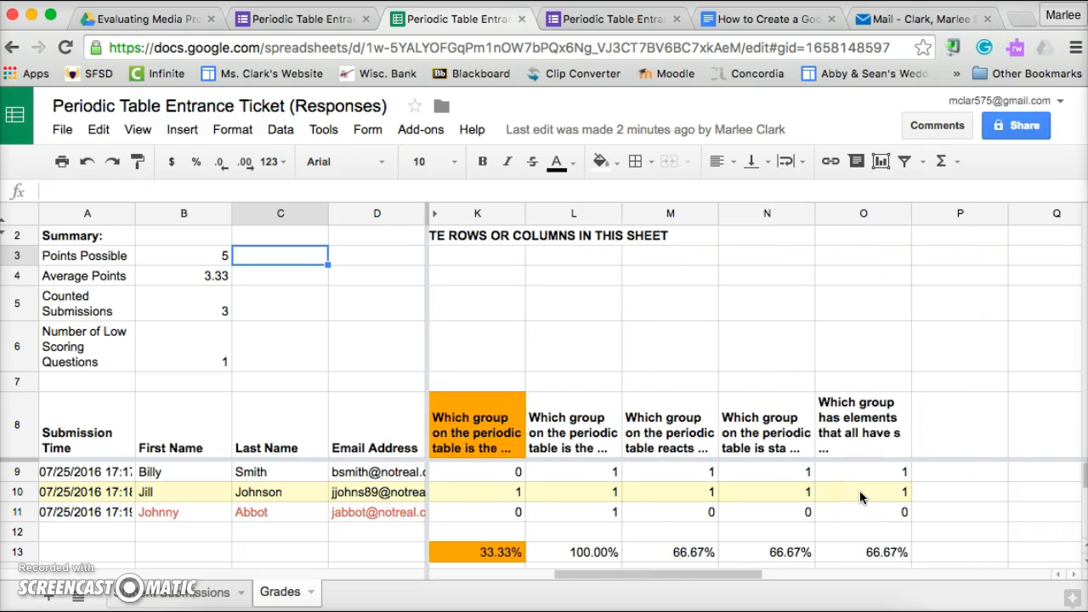
click(578, 423)
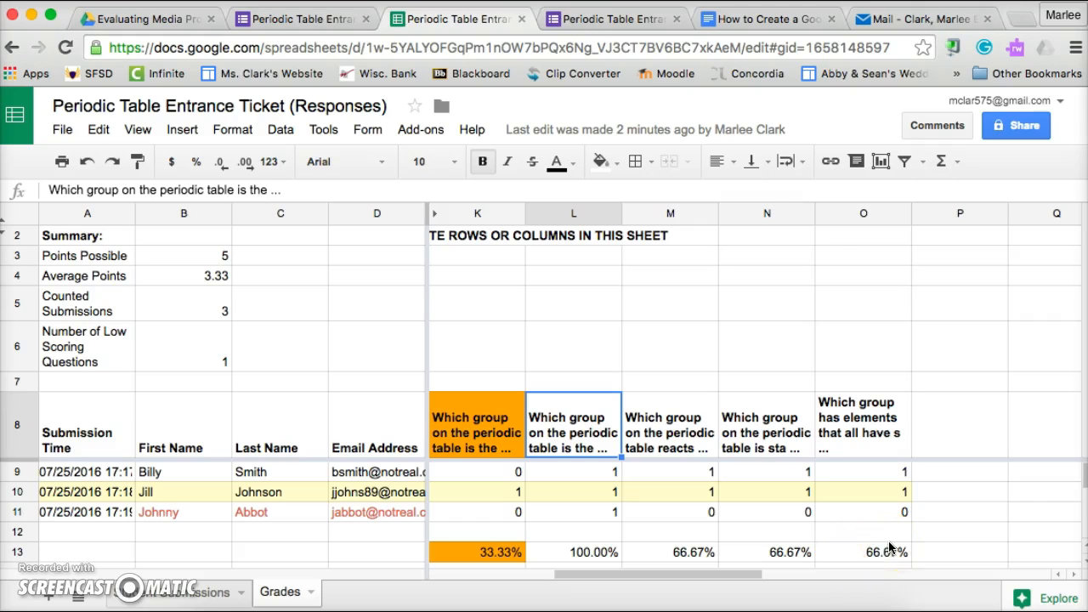
scroll(889, 546, left, 2)
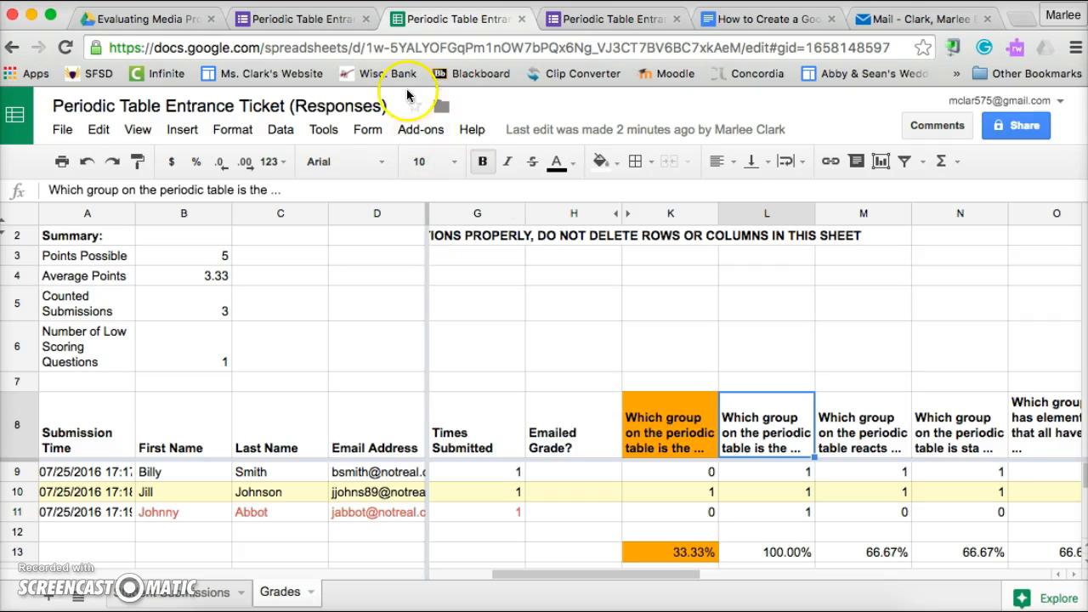
Examine Flubaroo's Share Grades options for the email address question and grade sharing method, and close them without sharing.
click(432, 131)
mouse_move(438, 192)
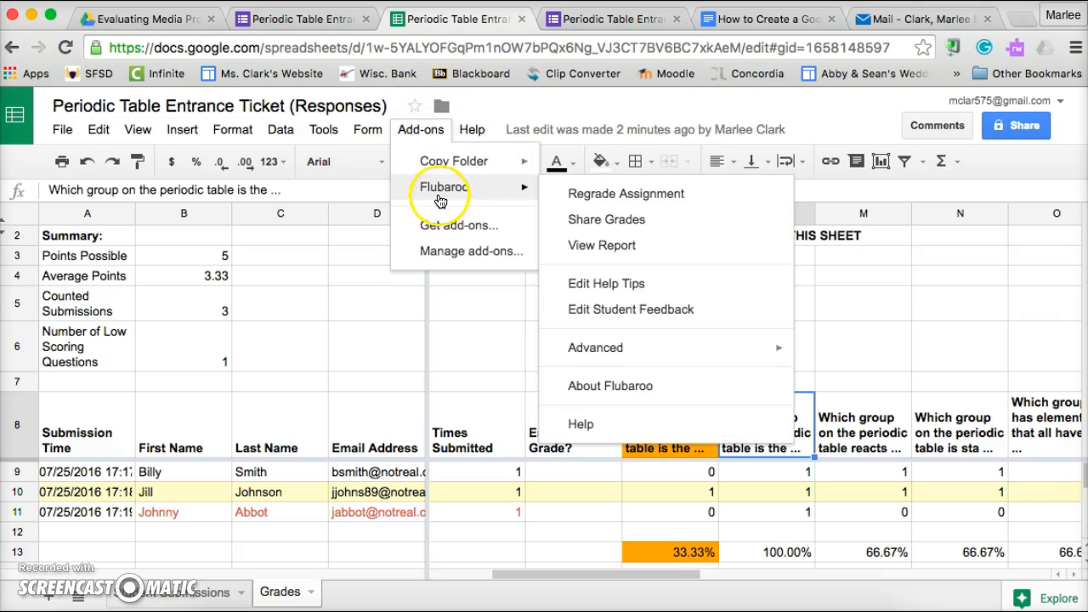
click(669, 223)
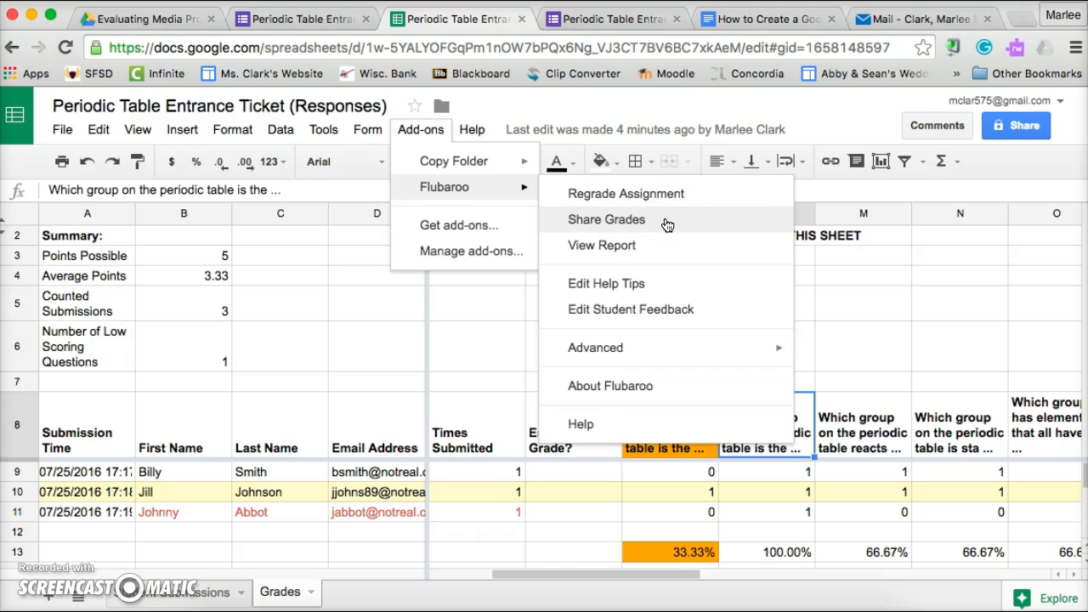
click(621, 221)
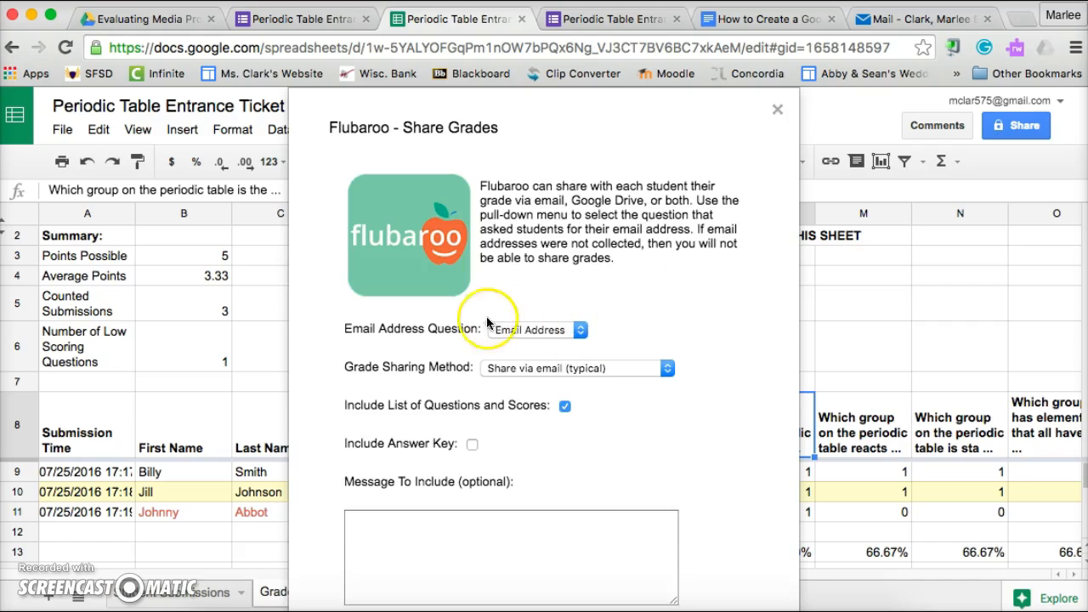
click(583, 331)
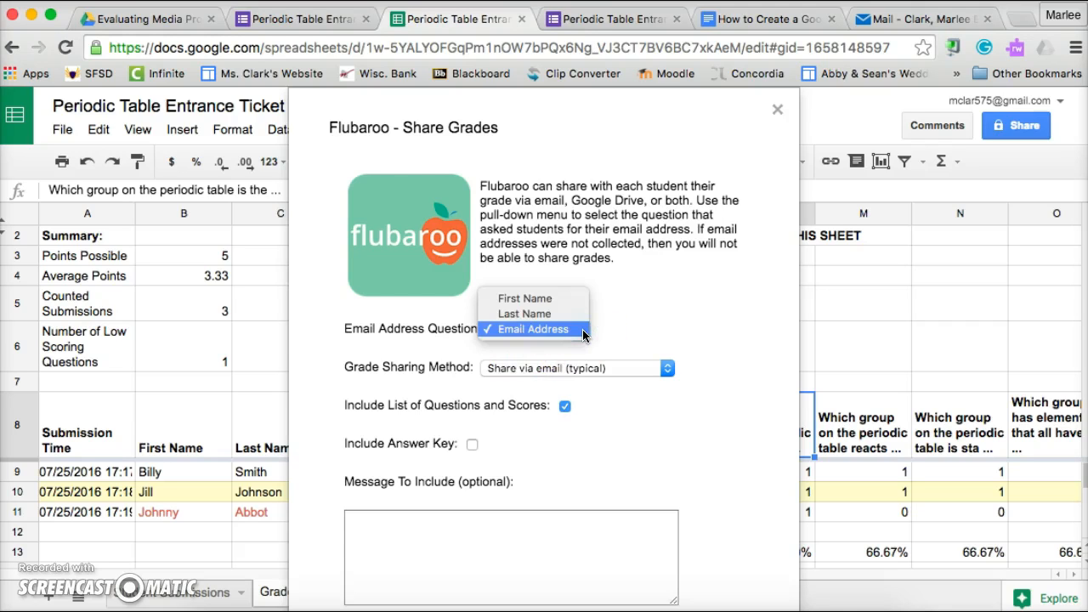
click(583, 333)
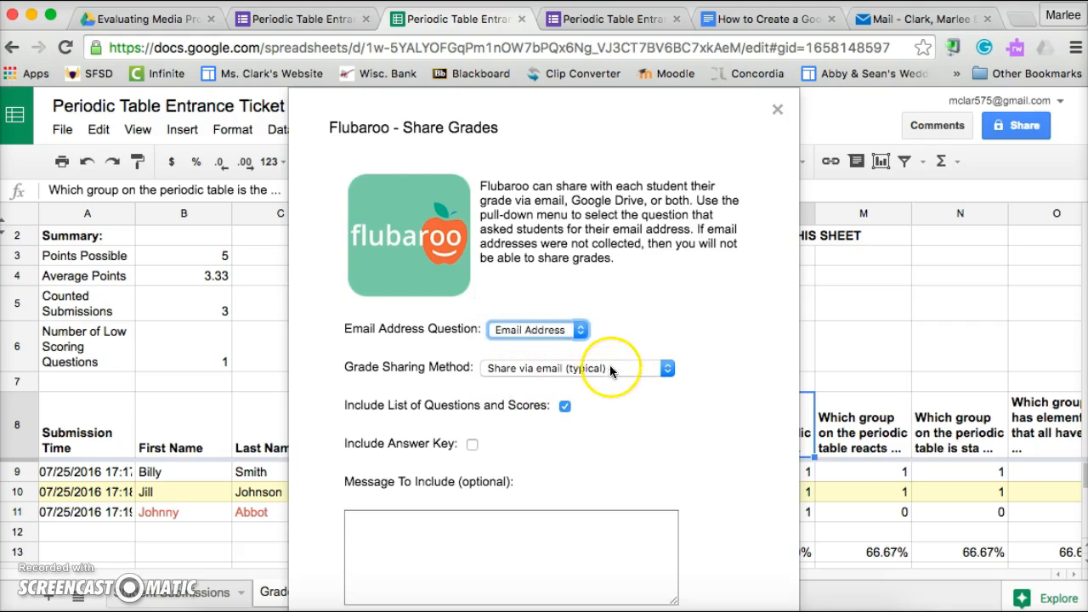
click(612, 368)
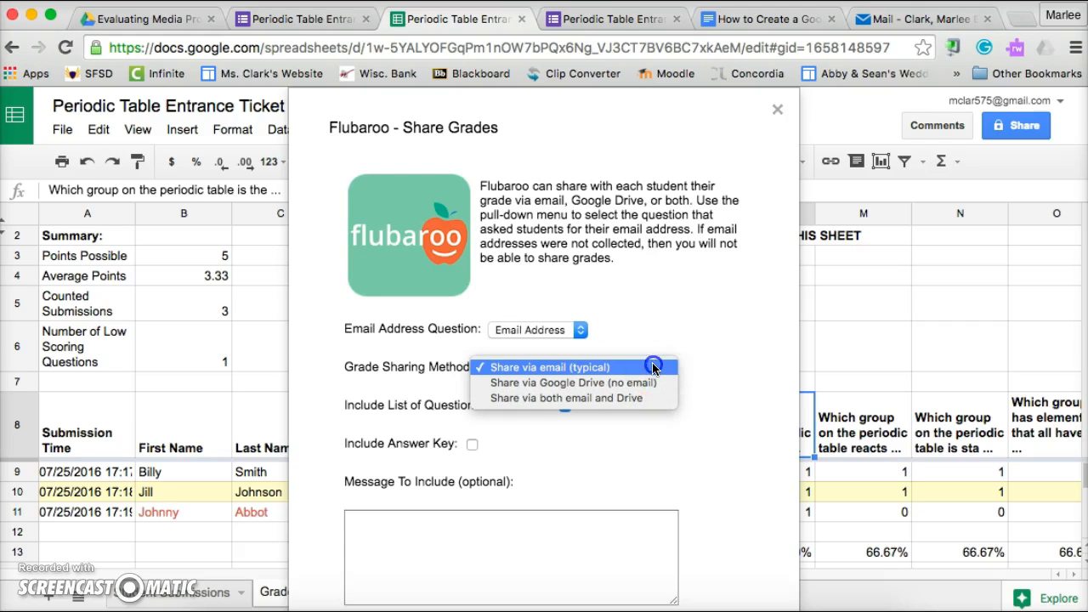
click(652, 367)
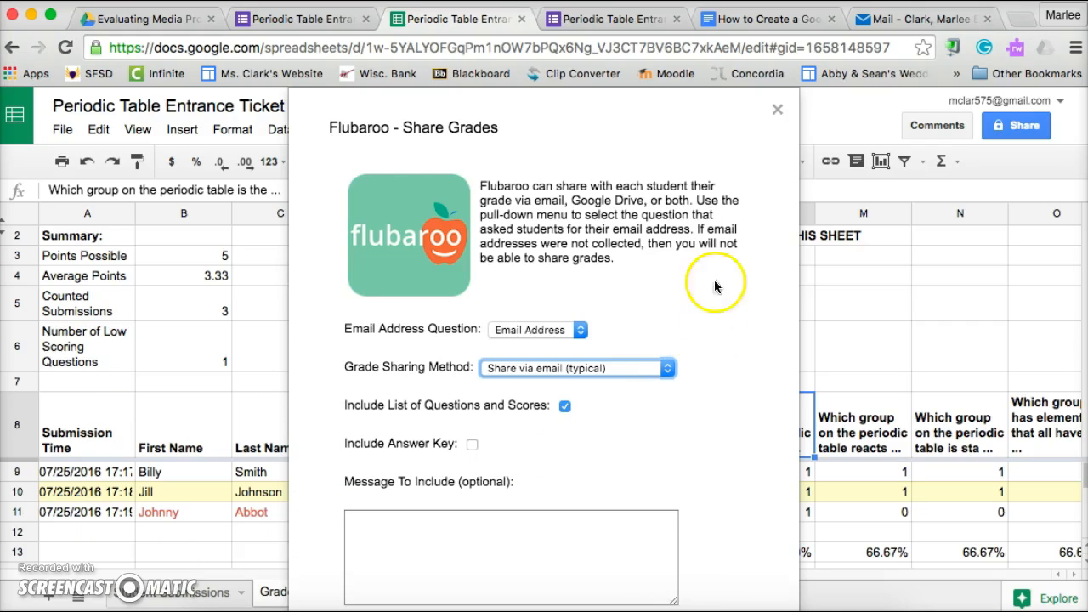
click(778, 111)
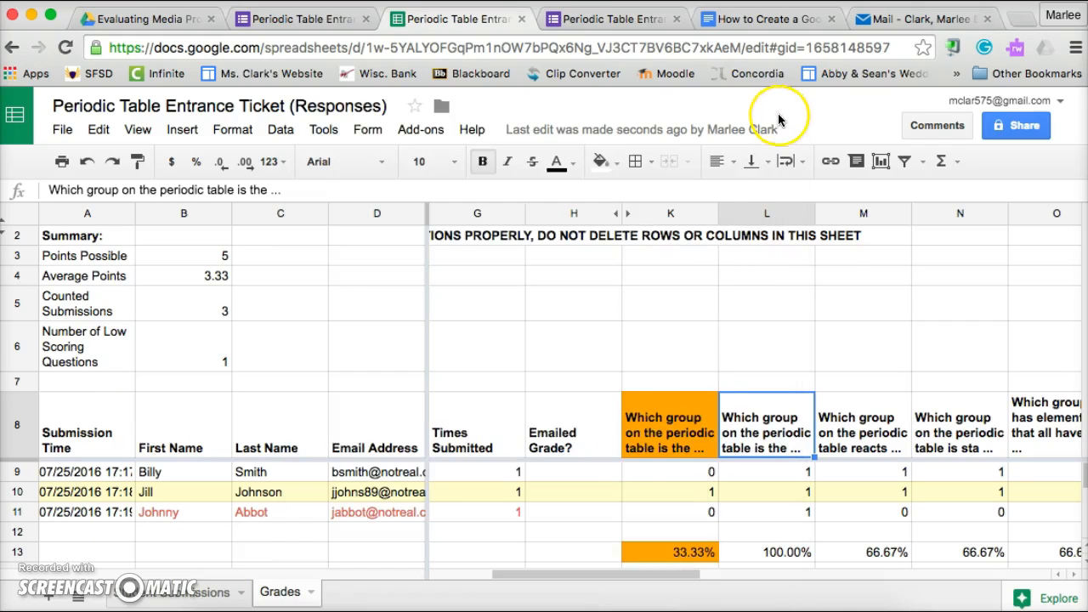